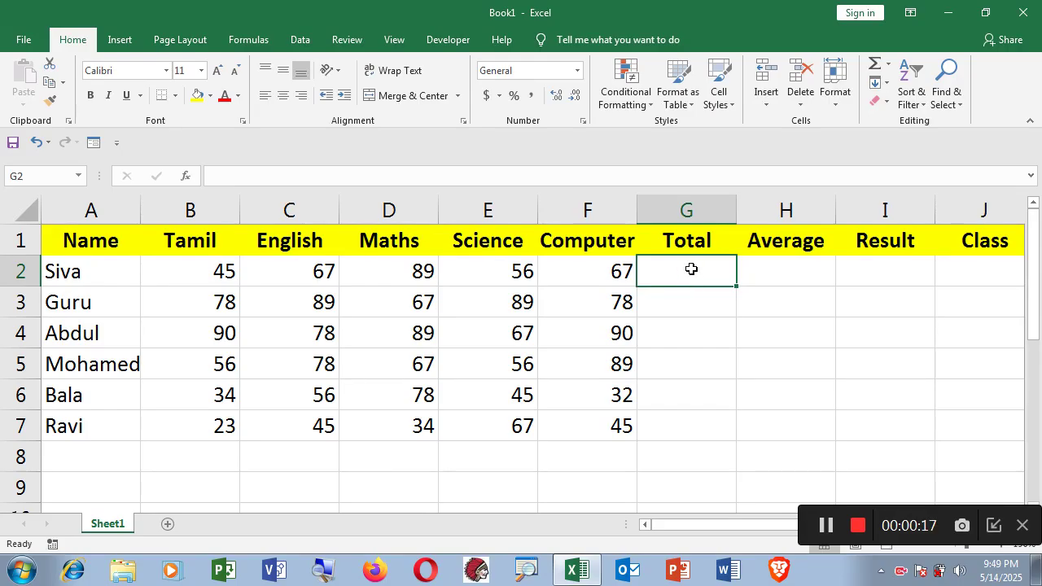
left_click(777, 270)
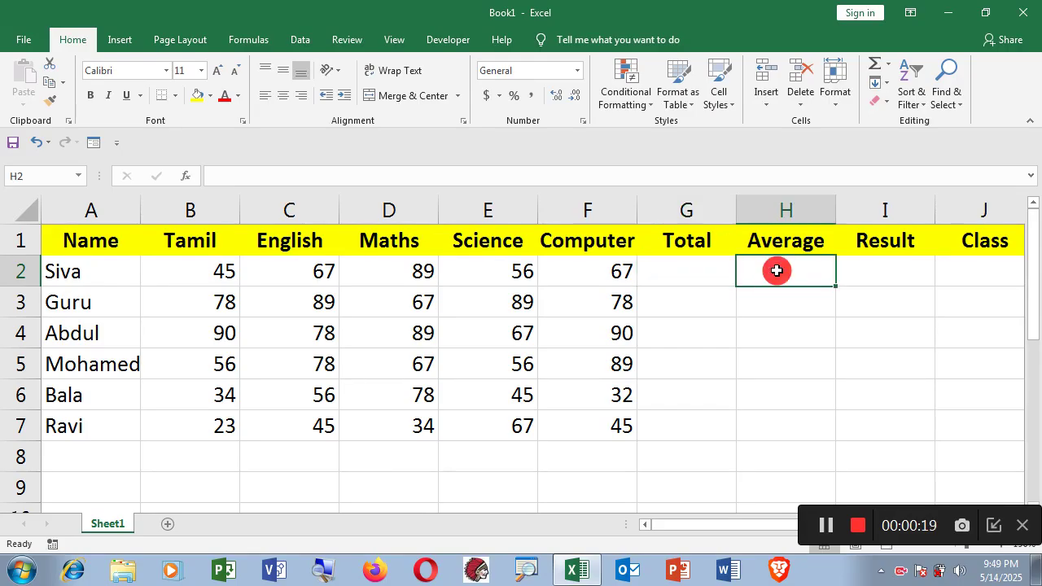
left_click(881, 281)
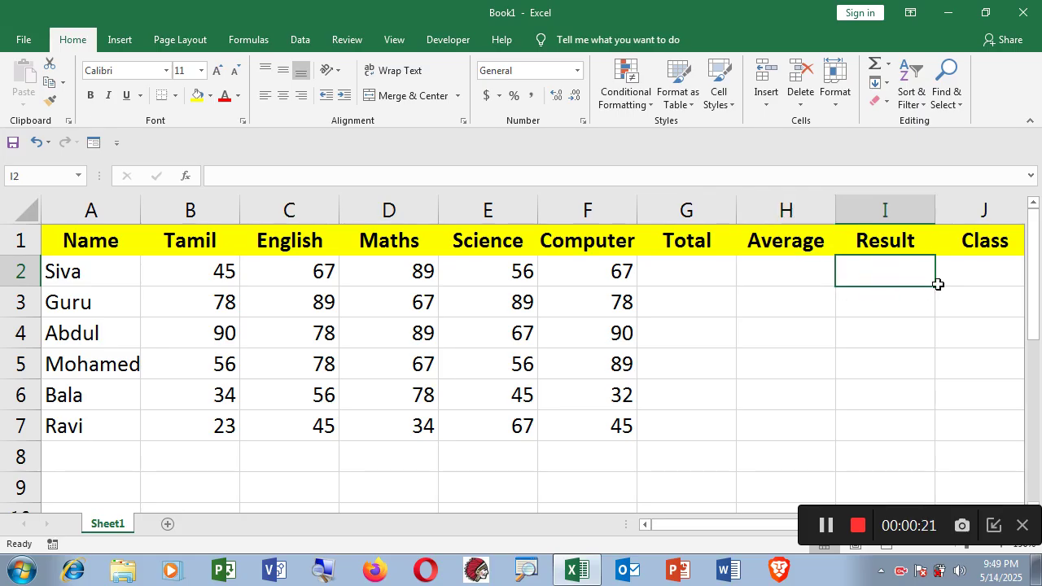
left_click(979, 276)
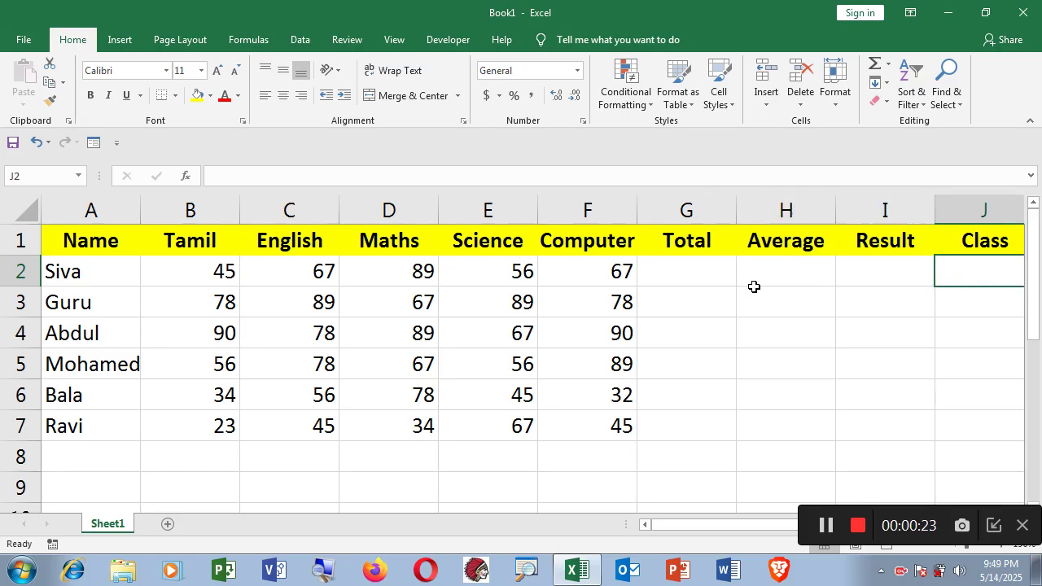
left_click(715, 278)
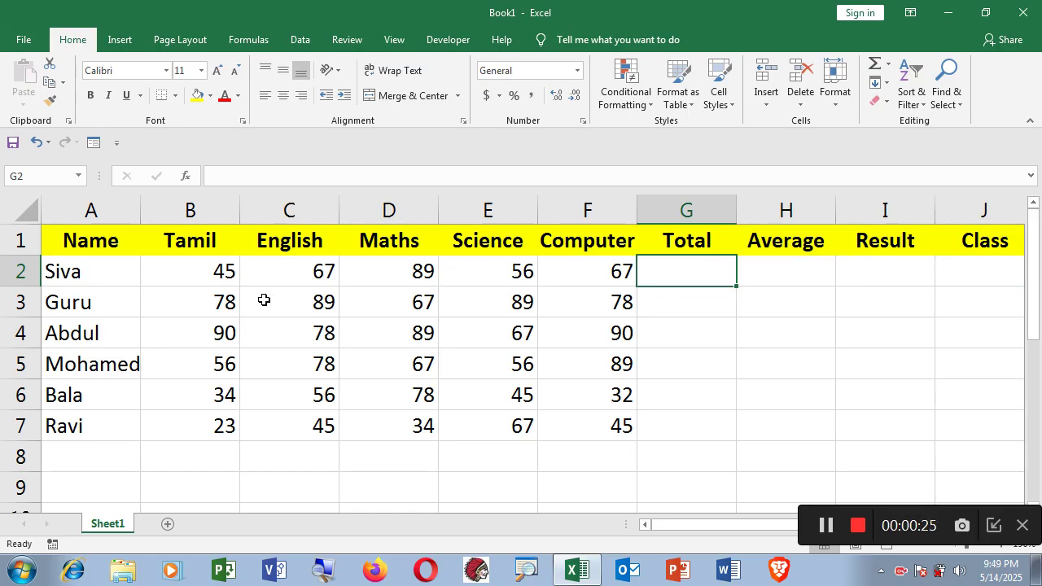
left_click_drag(191, 277, 569, 275)
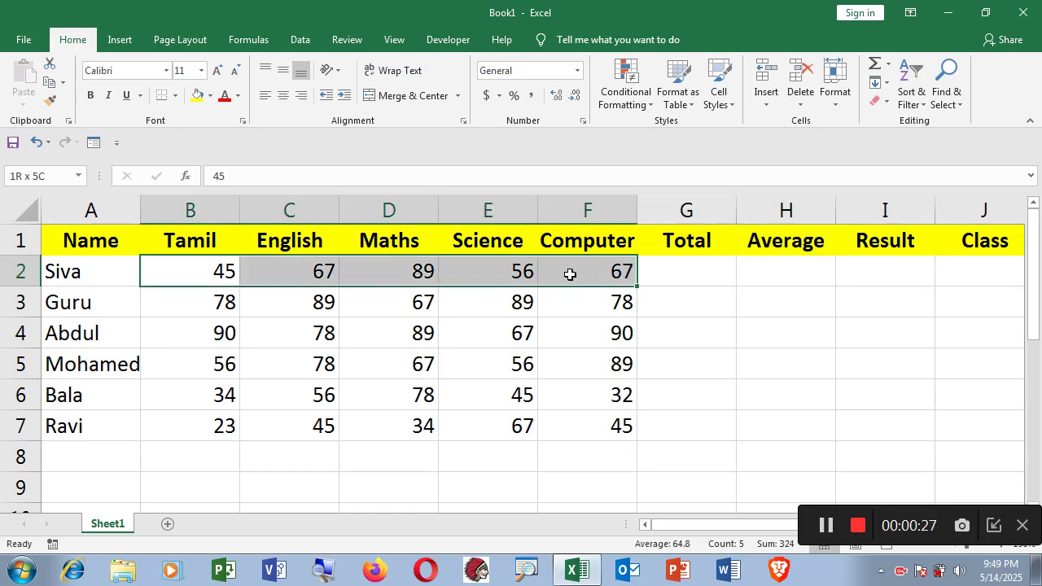
- Total the first student's five subject marks in G2 with =SUM(B2:F2) and fill the formula down to G7
left_click(672, 269)
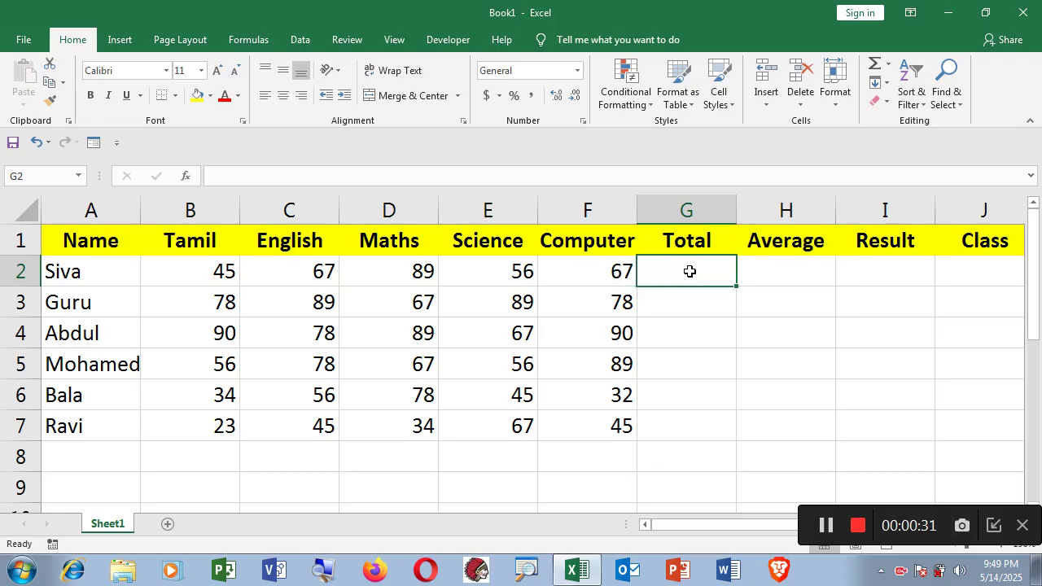
type("=")
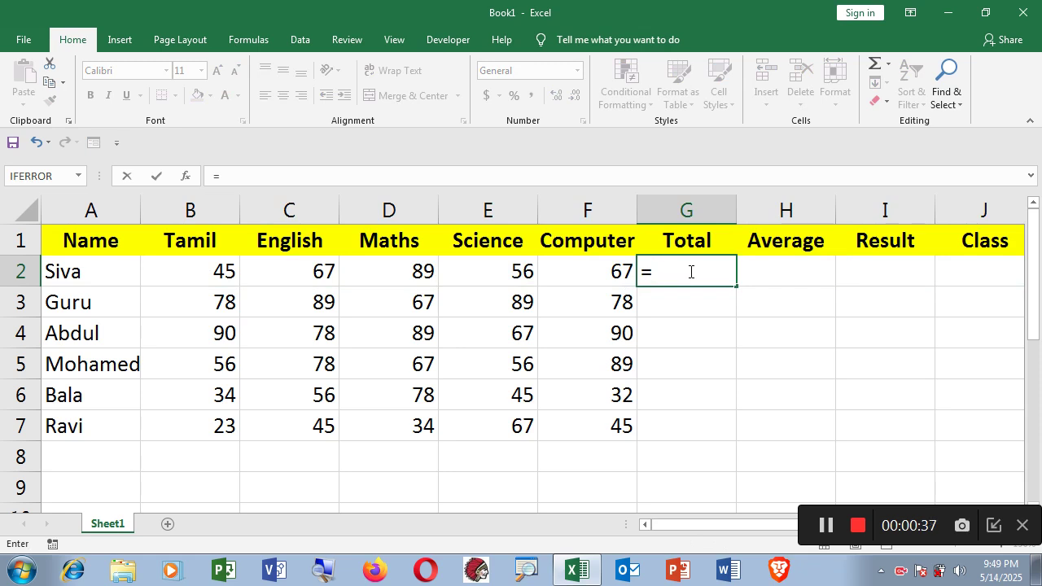
type("sum")
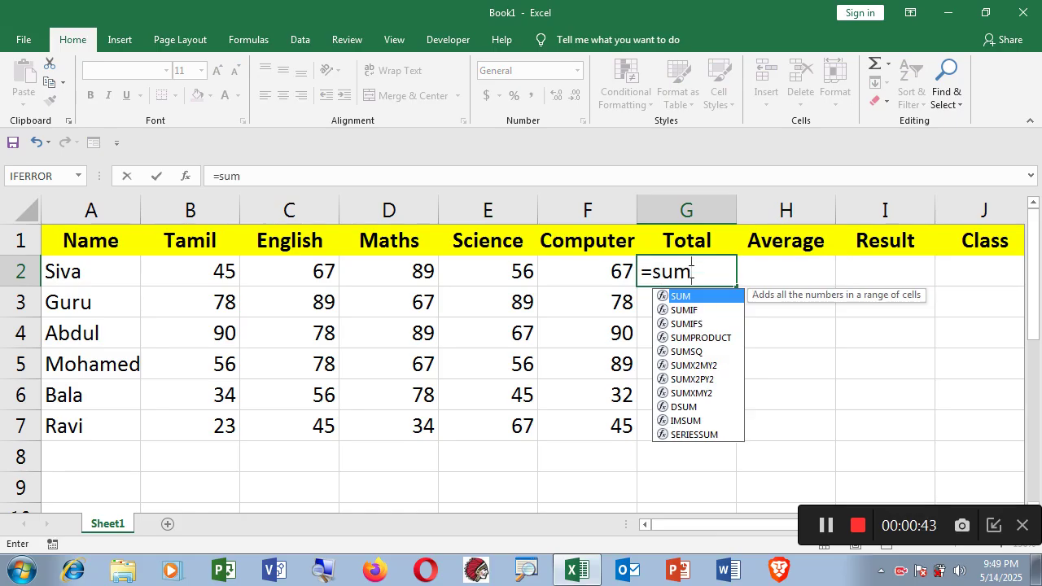
type("(")
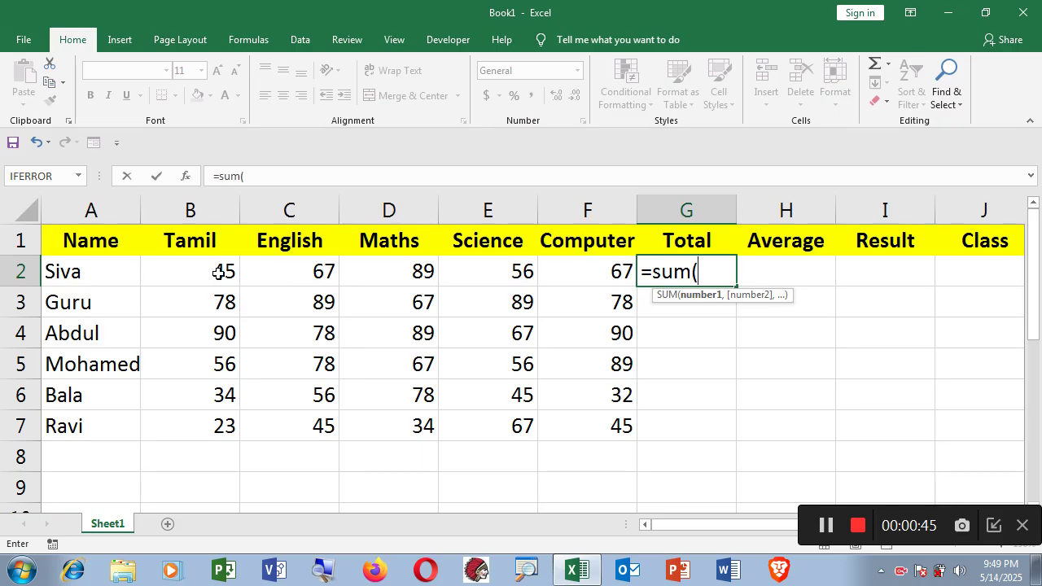
left_click_drag(219, 272, 334, 273)
left_click_drag(411, 279, 569, 281)
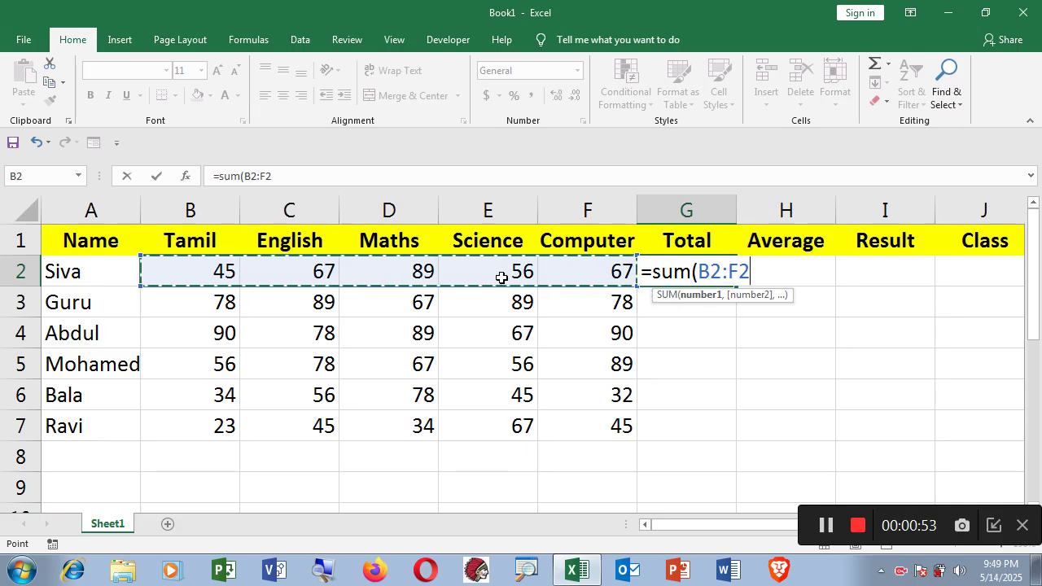
type(")")
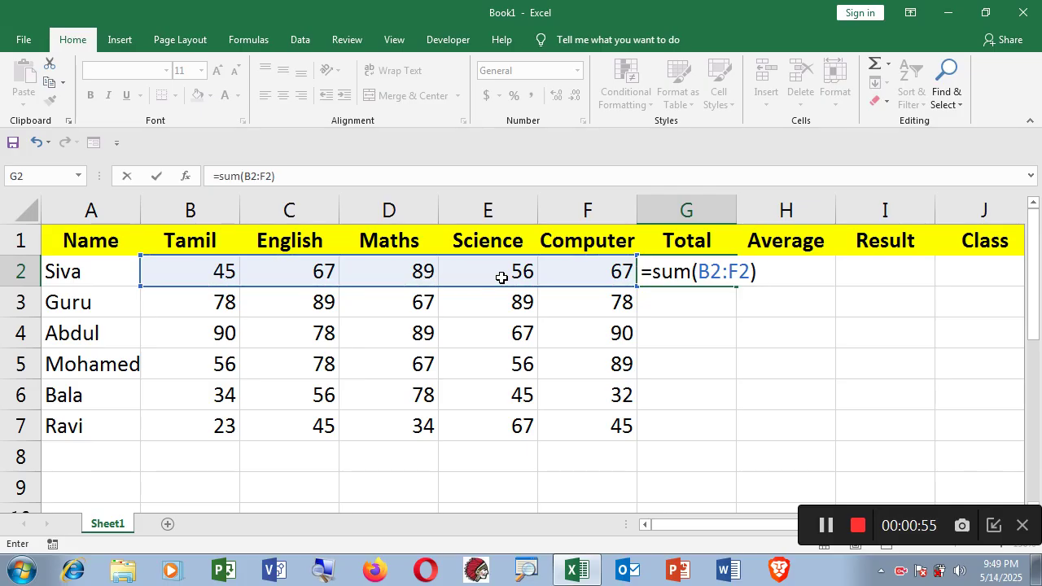
key("Return")
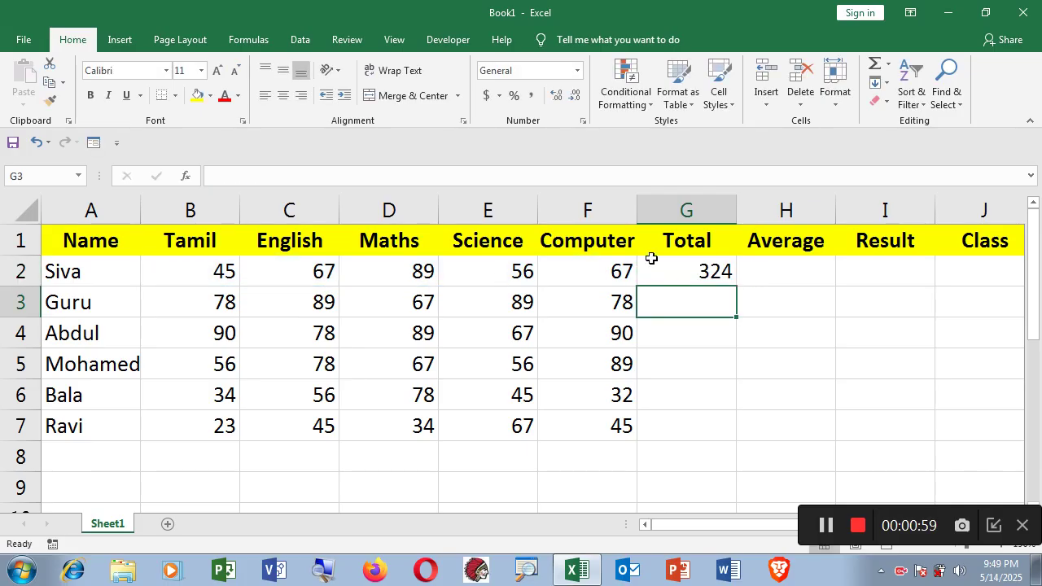
left_click(692, 267)
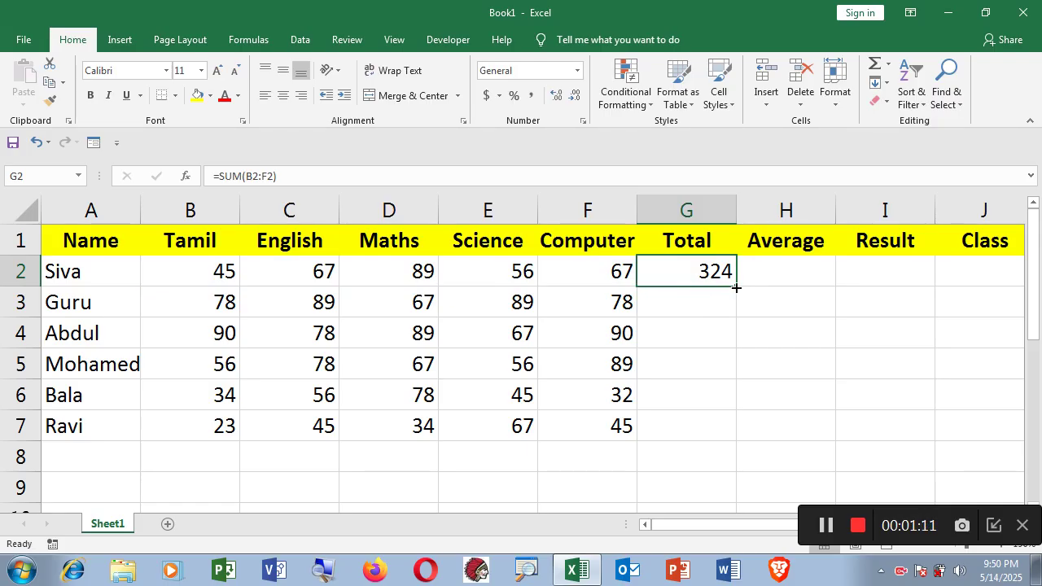
left_click_drag(736, 287, 739, 434)
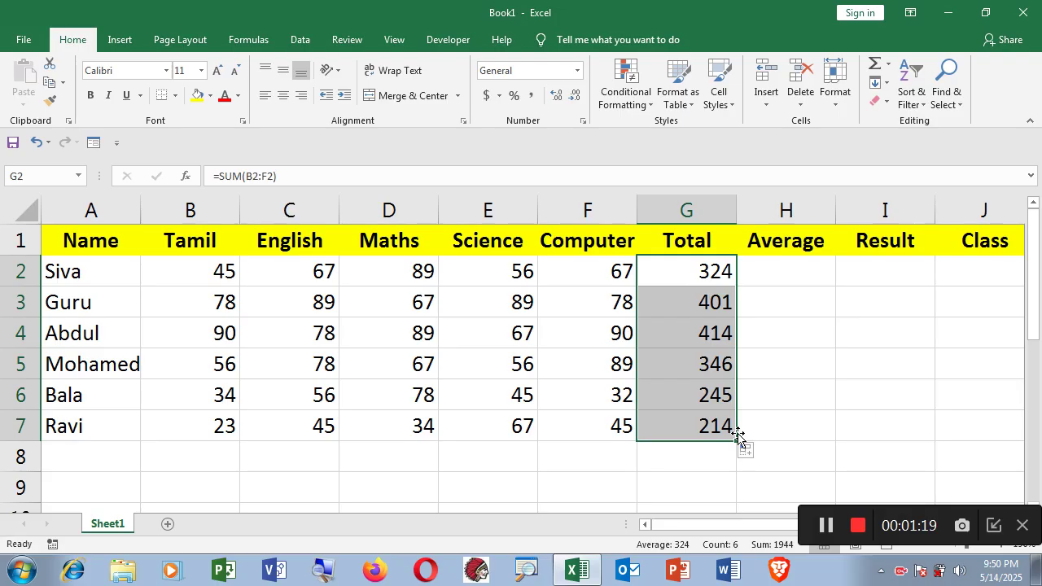
- Calculate the first student's average in H2 with =G2/5 and fill the formula down to H7
left_click(783, 276)
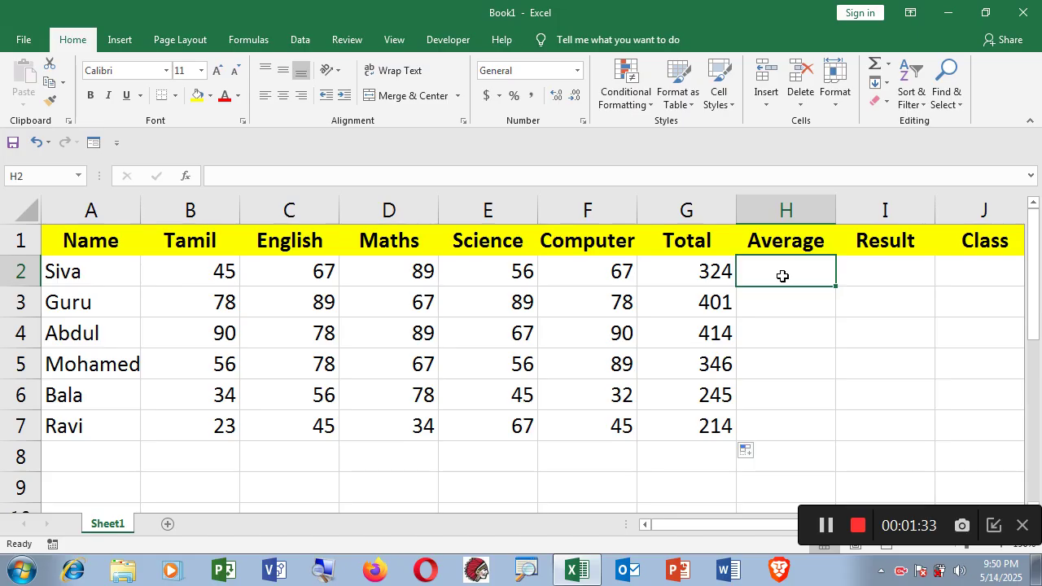
type("=")
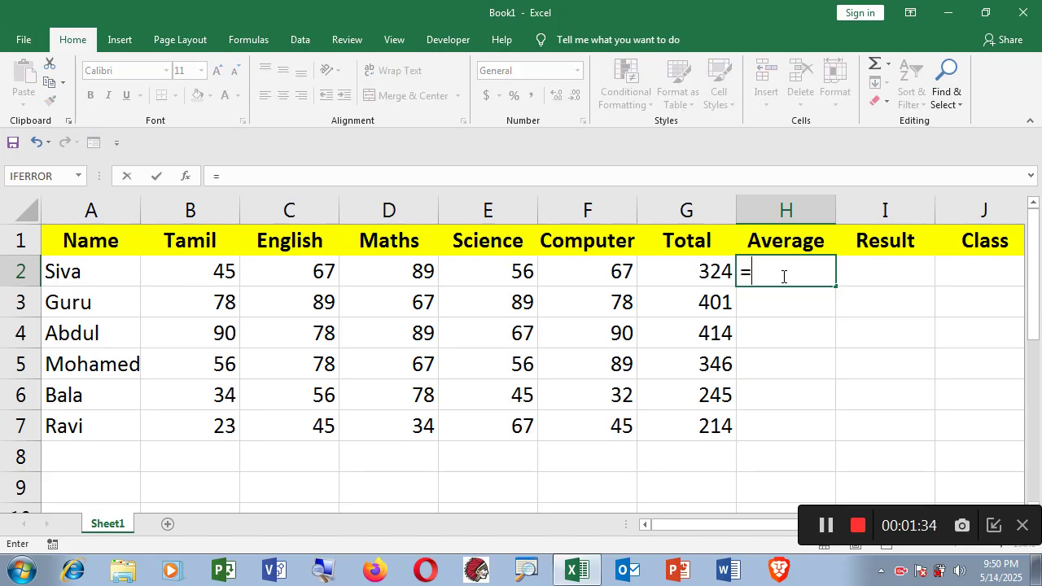
left_click(708, 273)
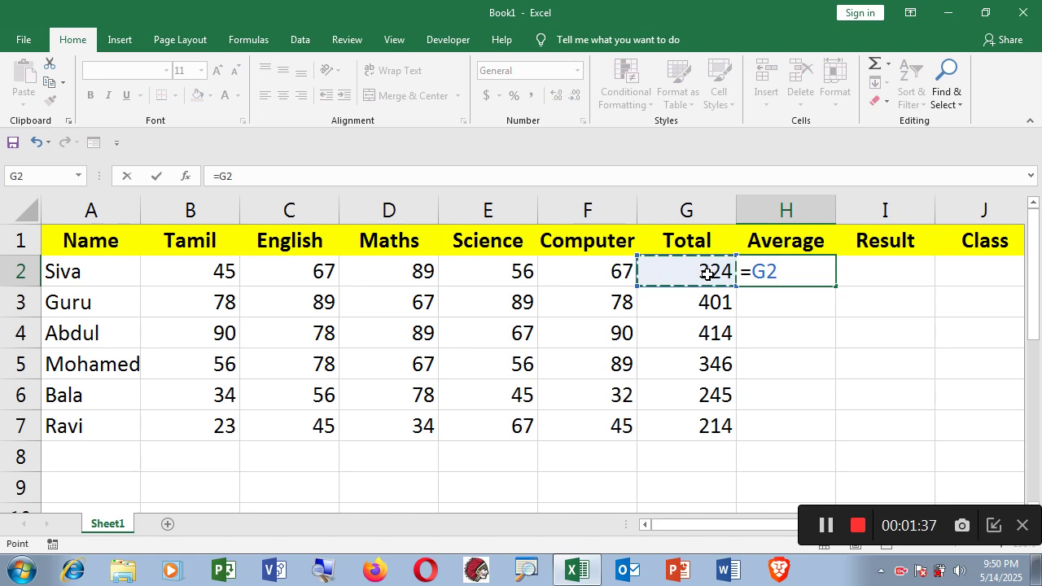
type("/")
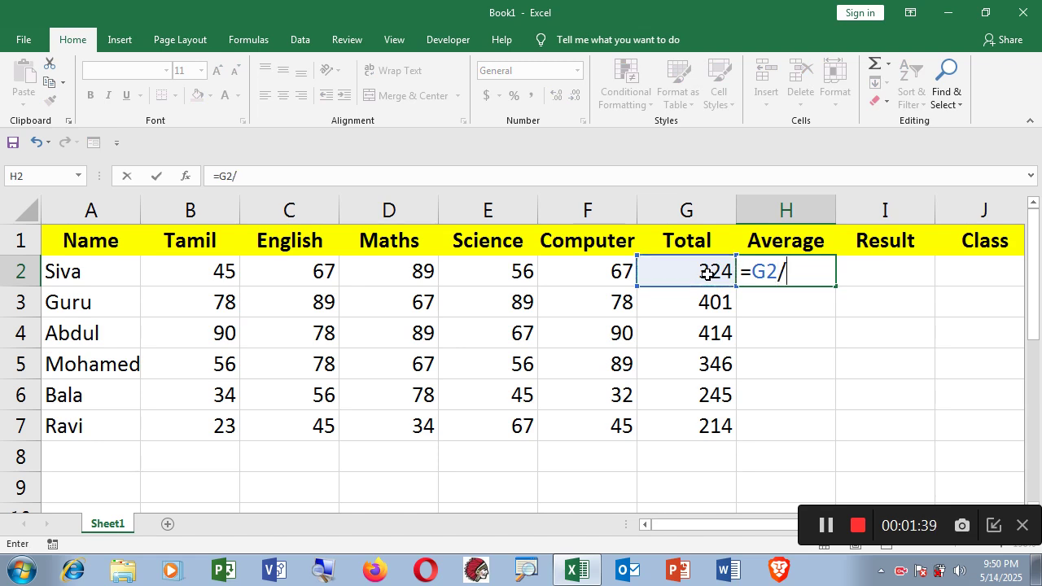
type("5")
key("Return")
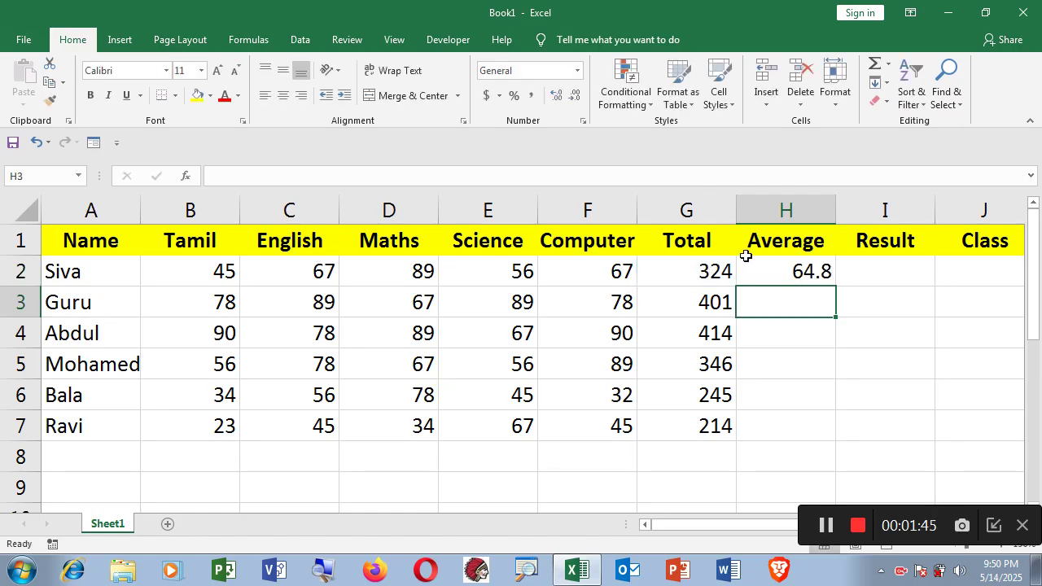
left_click(798, 270)
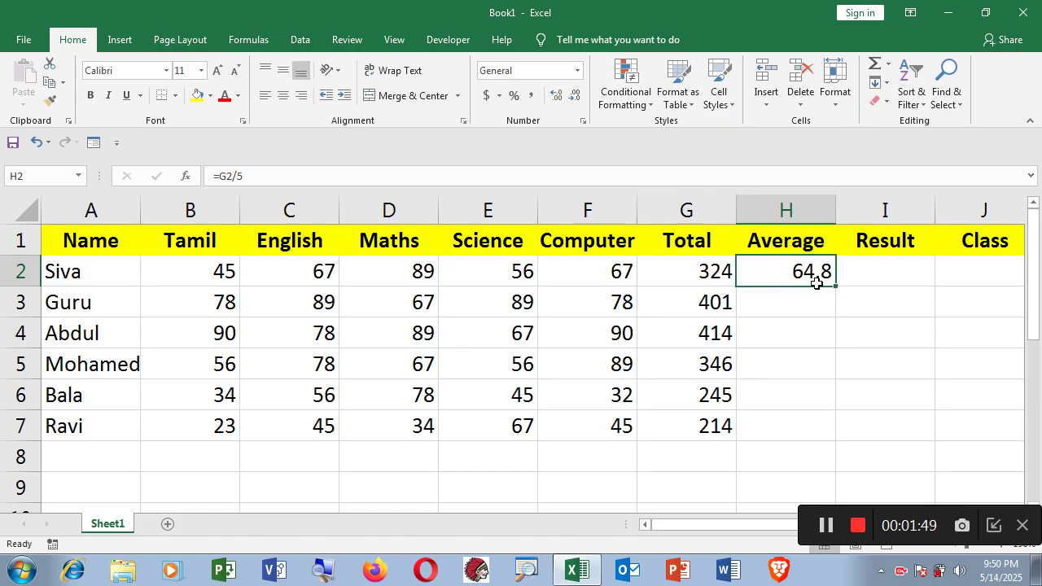
left_click_drag(834, 286, 852, 437)
left_click(886, 274)
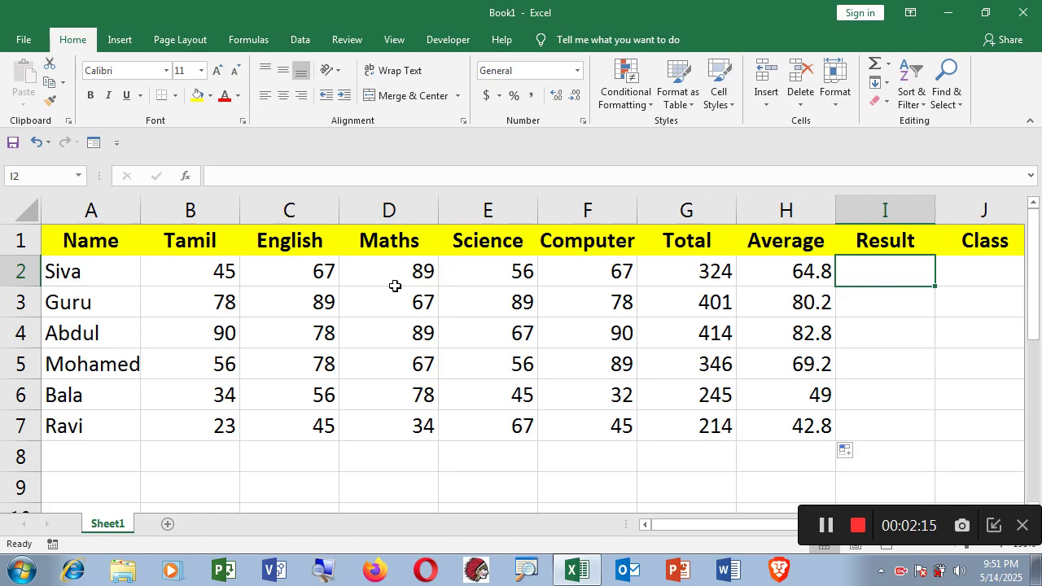
left_click(224, 275)
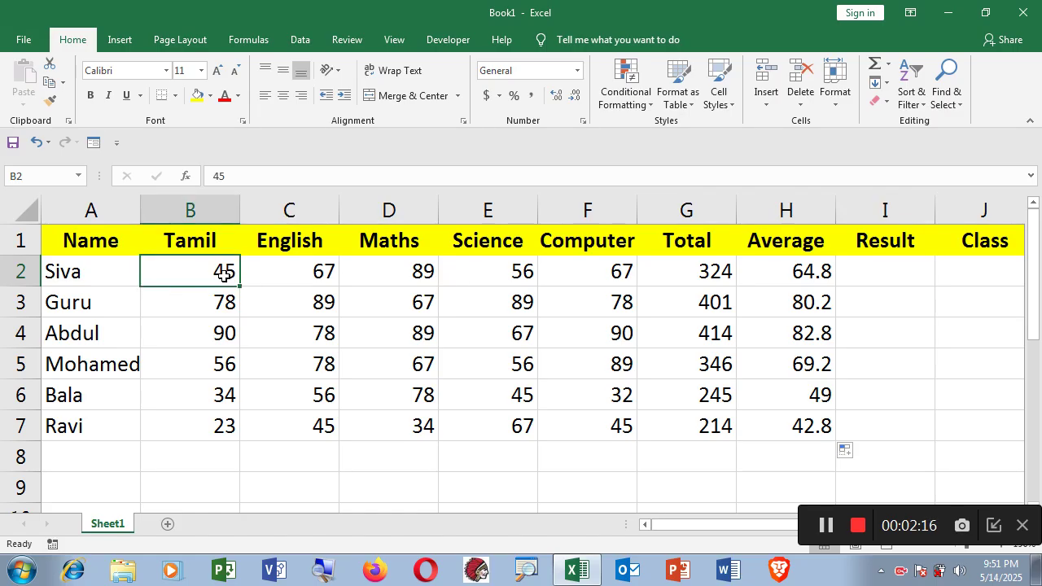
left_click(292, 275)
left_click(401, 269)
left_click(497, 278)
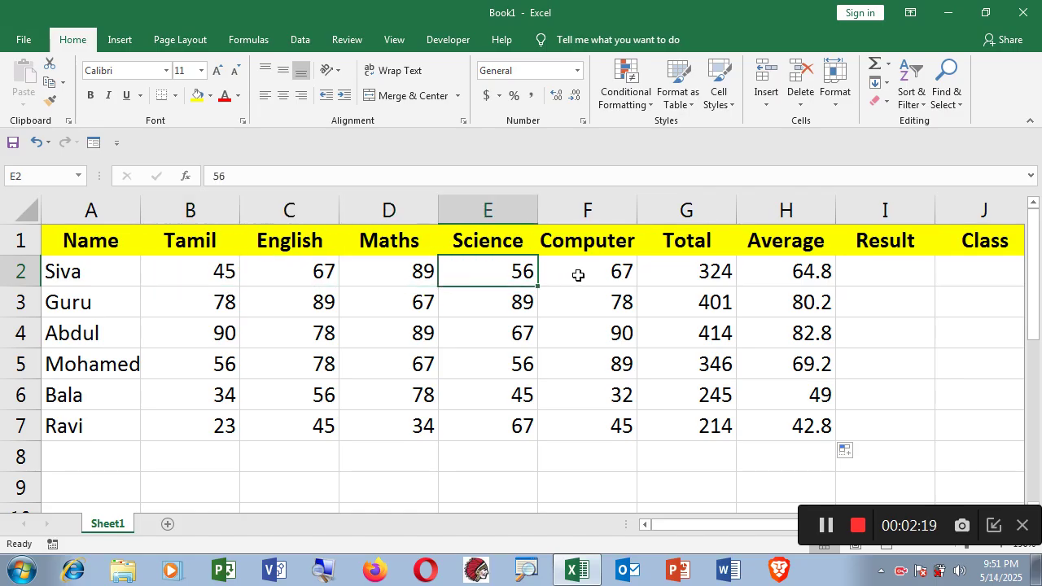
left_click(577, 273)
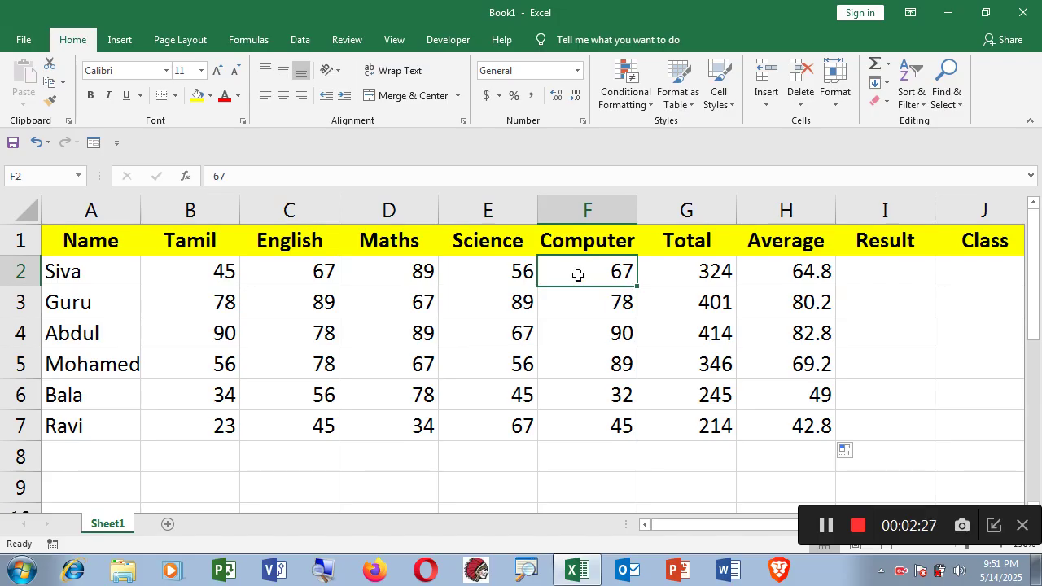
- Begin an IF formula in I2 with a nested AND test whose first condition is B2>=35
left_click(886, 277)
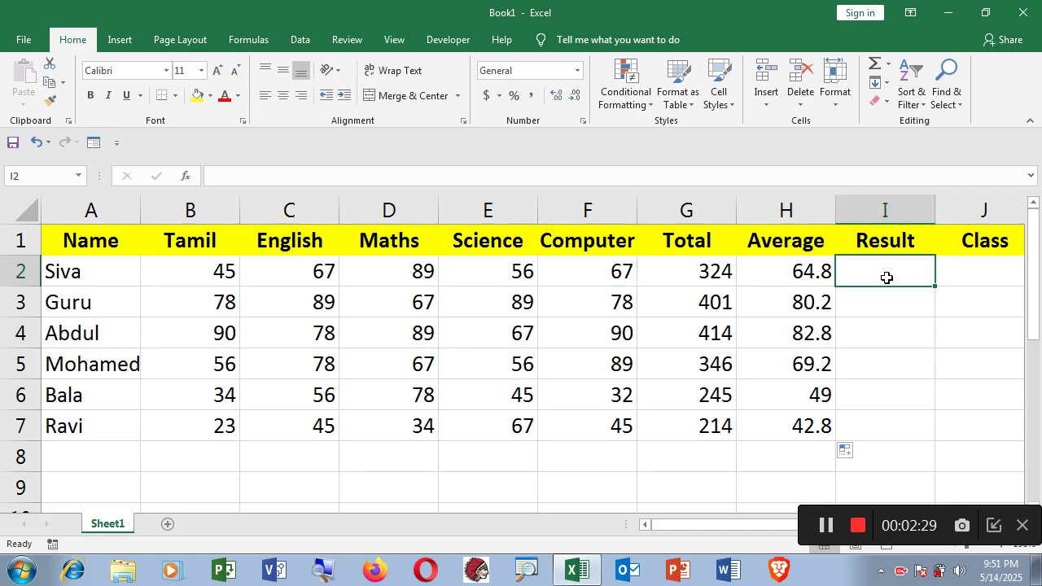
type("=")
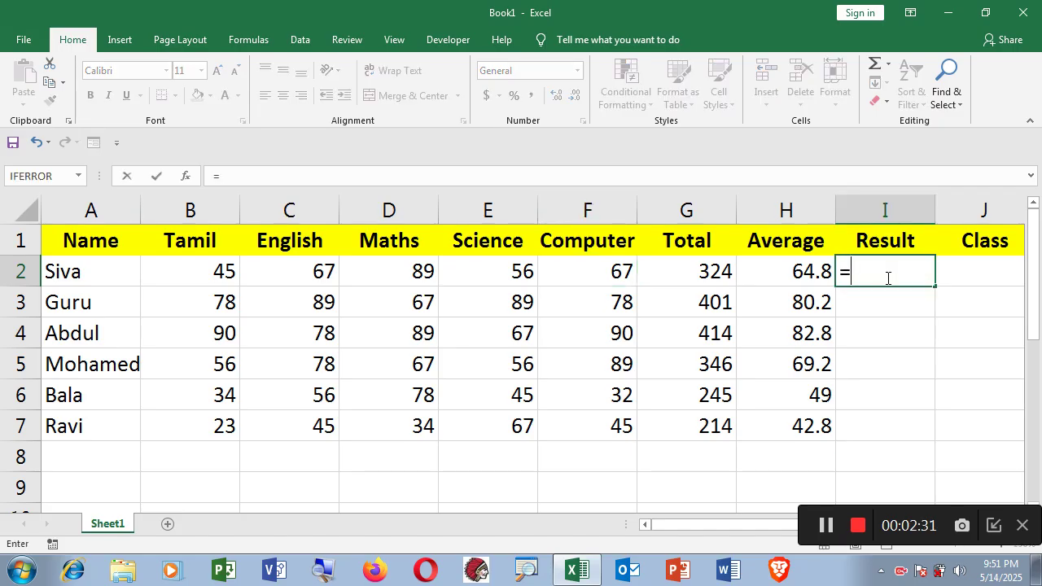
type("if")
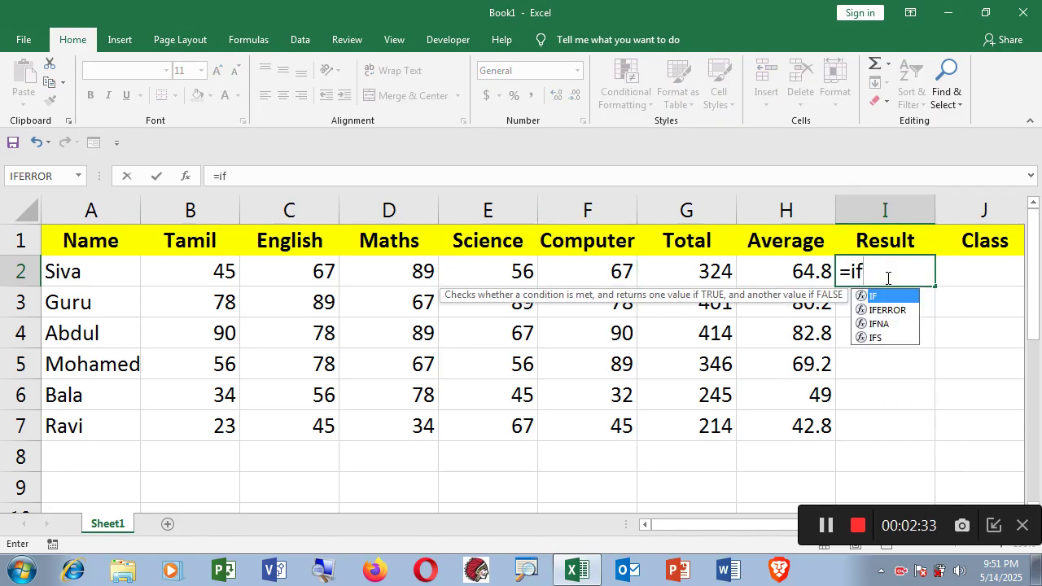
type("(")
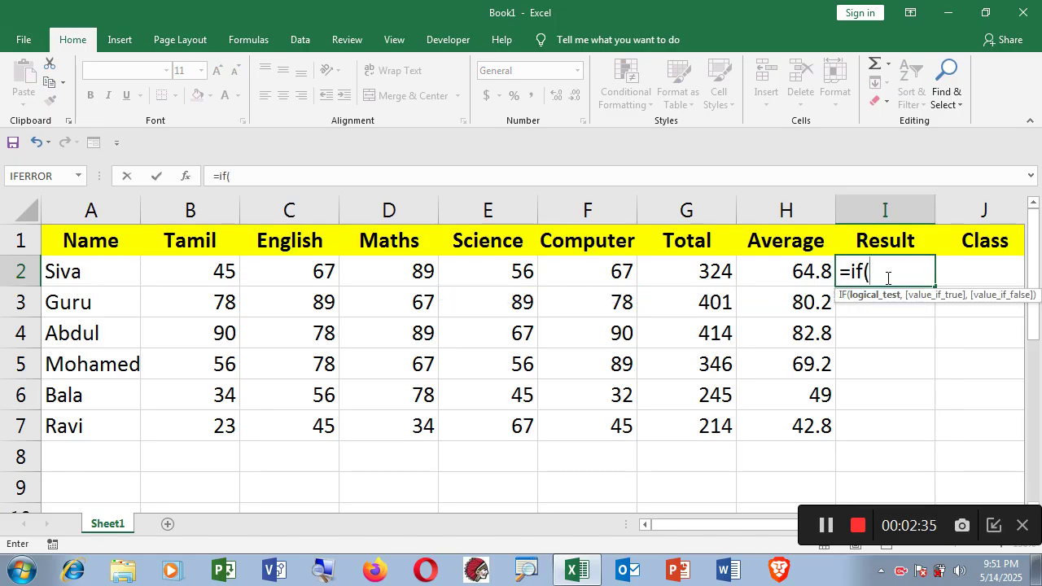
type("and")
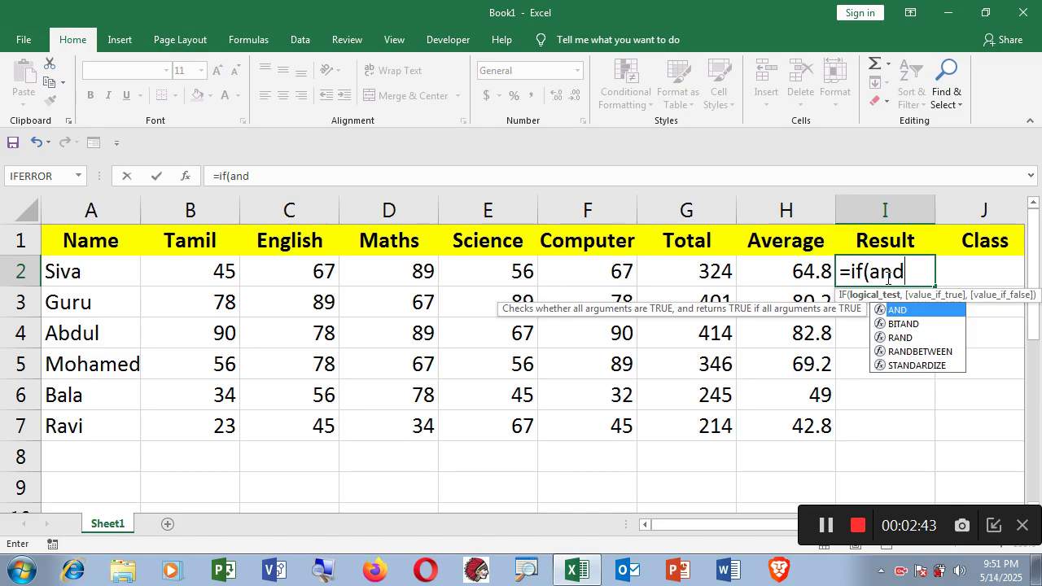
type("(")
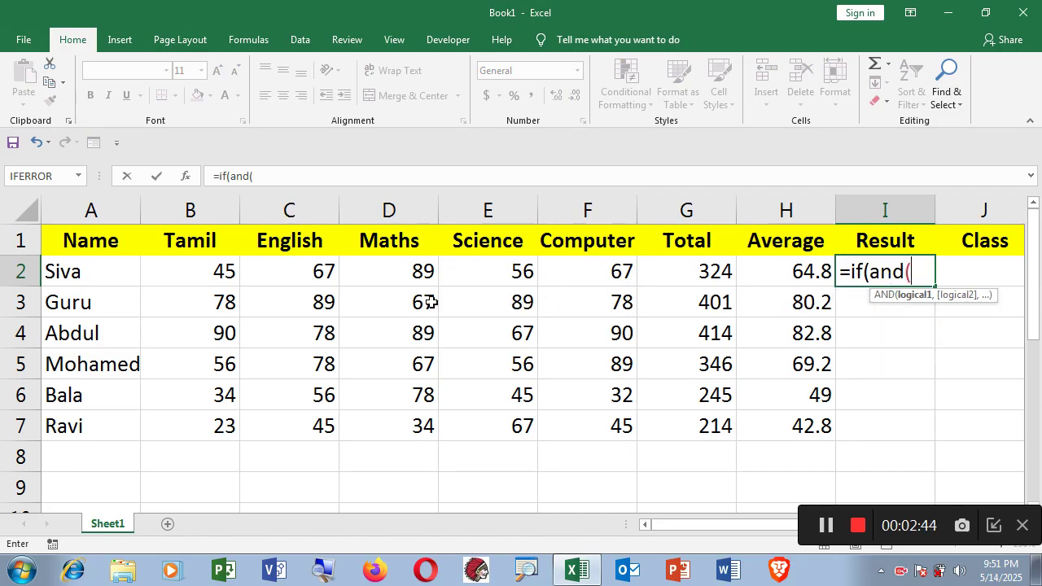
left_click(224, 271)
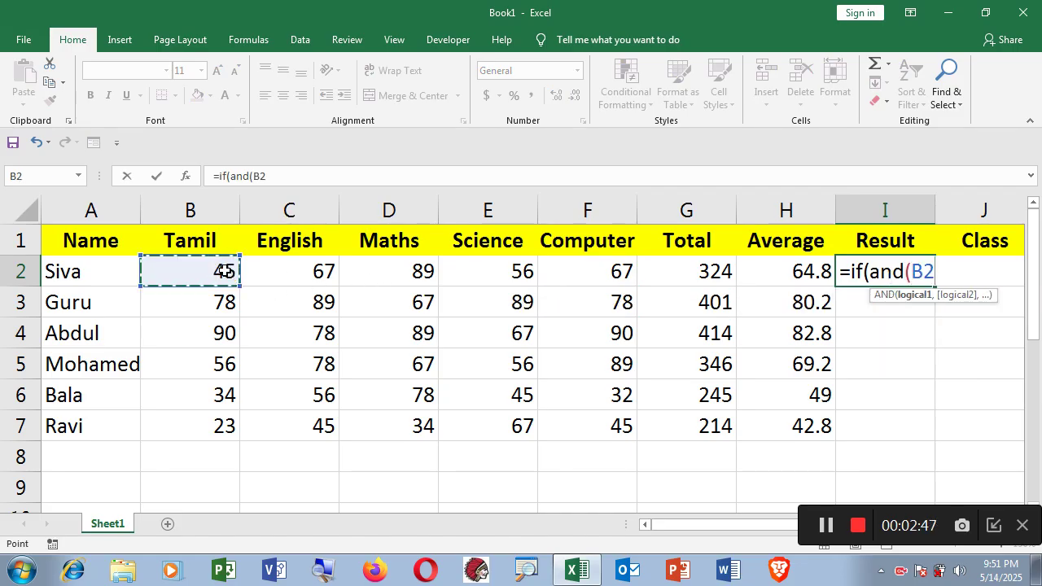
type(">=")
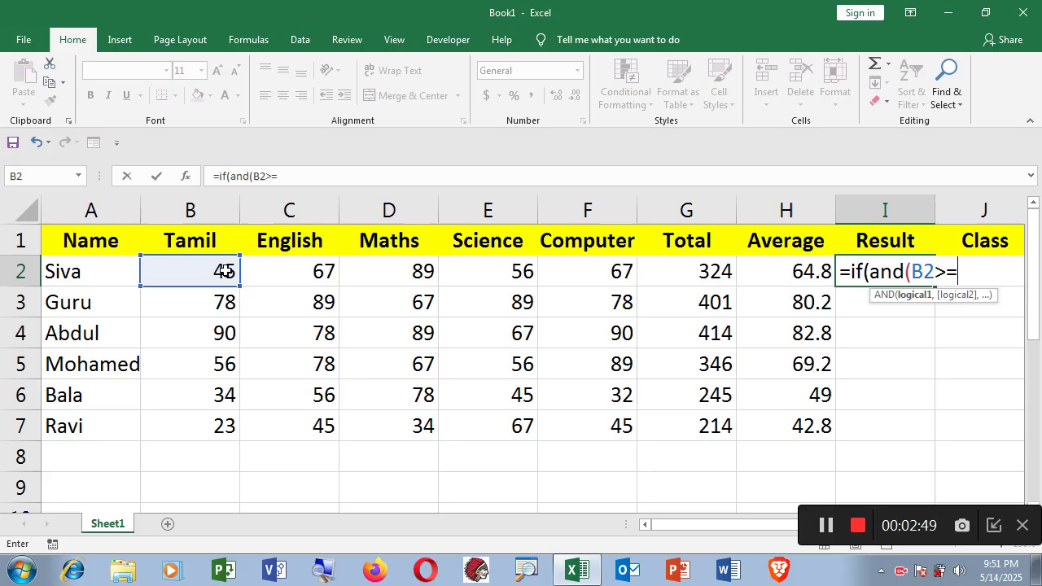
type("35")
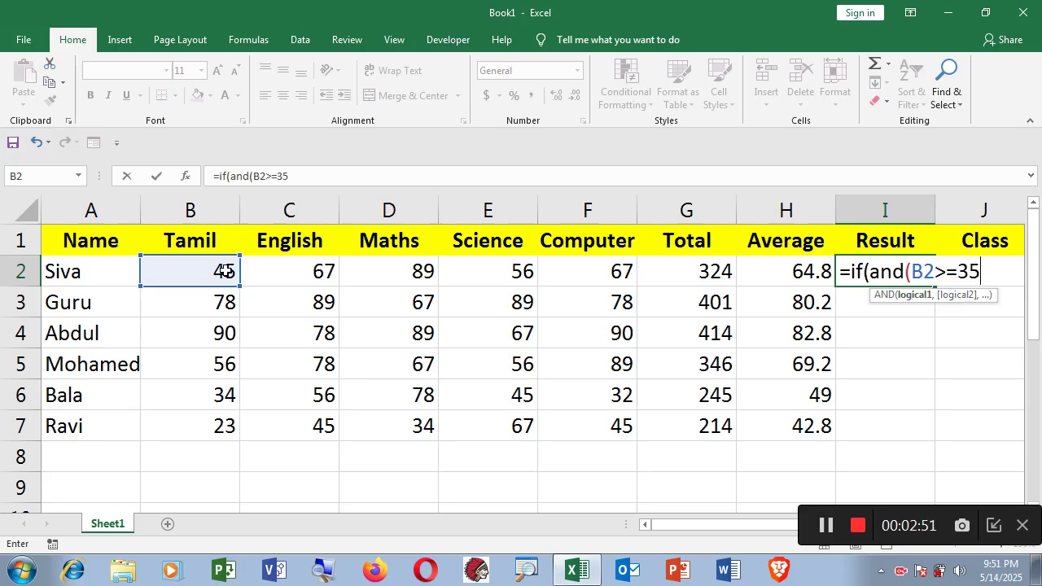
type(",")
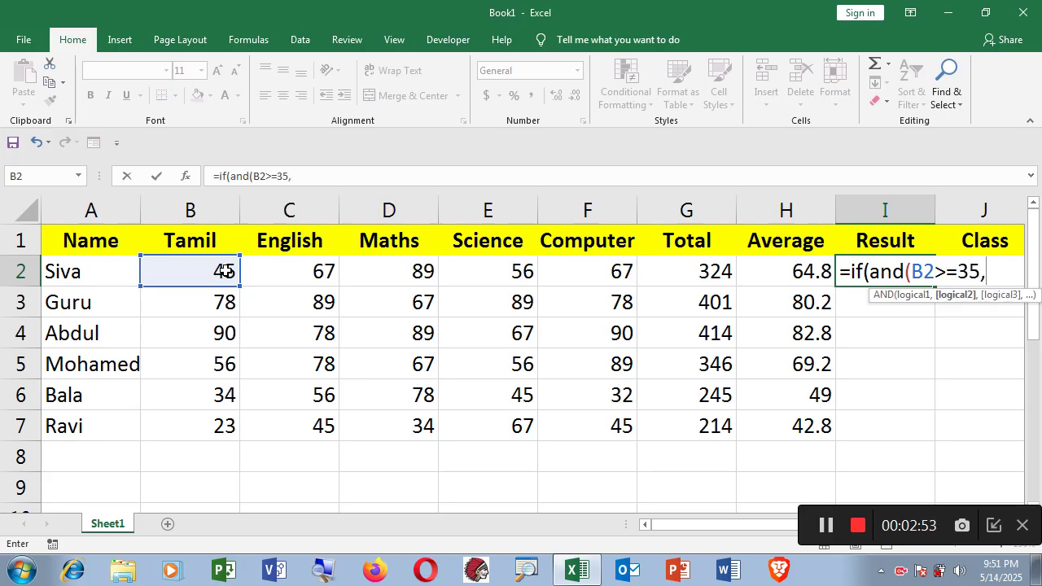
- Add the conditions C2>=35, D2>=35, E2>=35 and F2>=35 to the AND test in I2
left_click(306, 271)
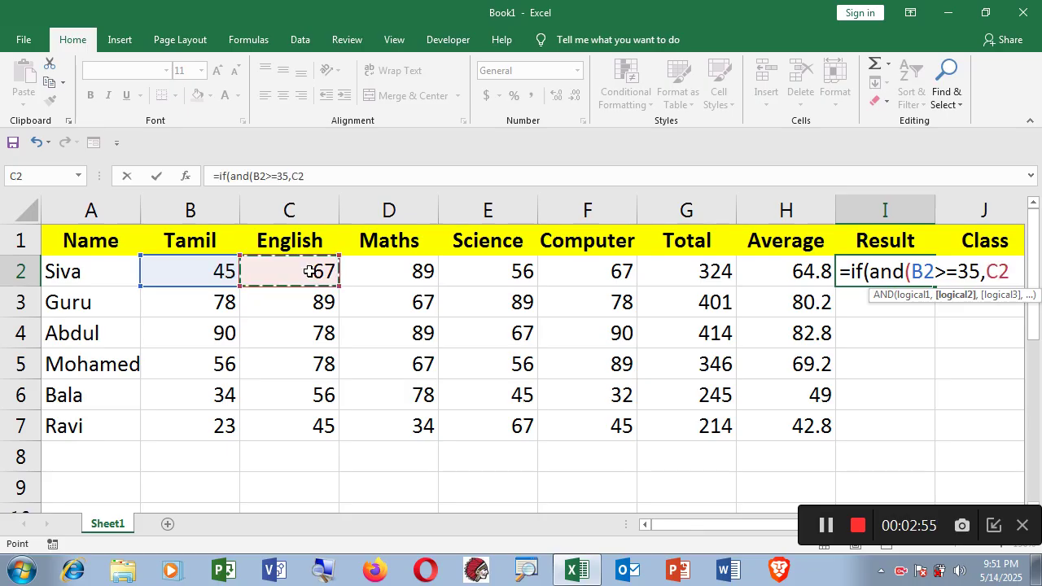
type(">=3")
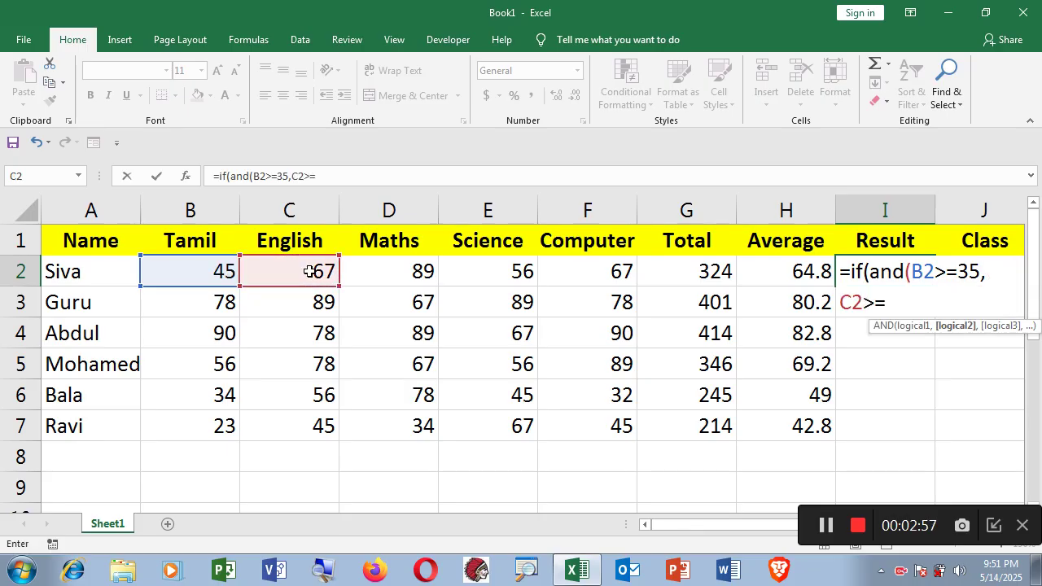
type("5,")
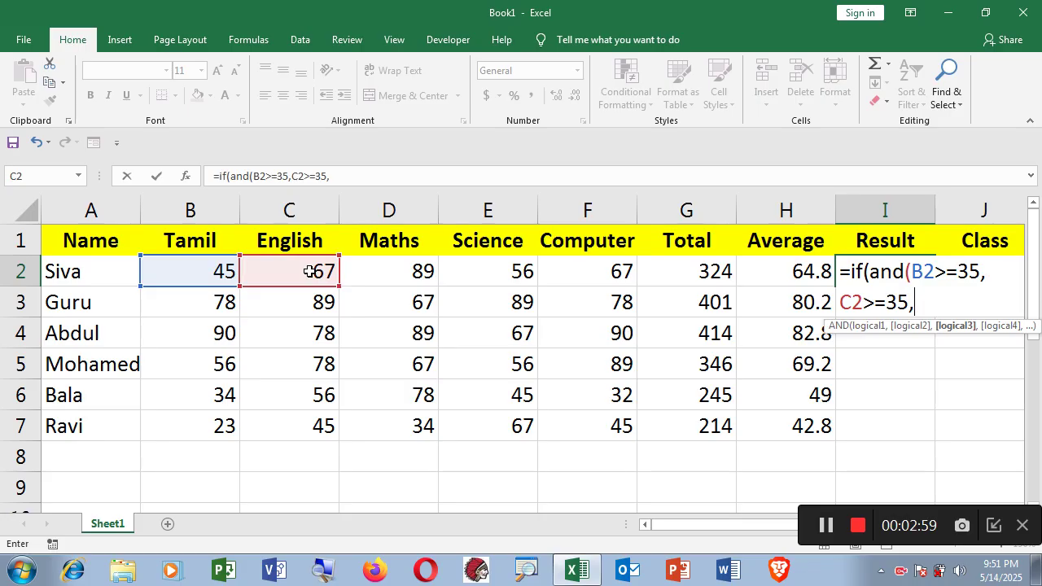
left_click(399, 271)
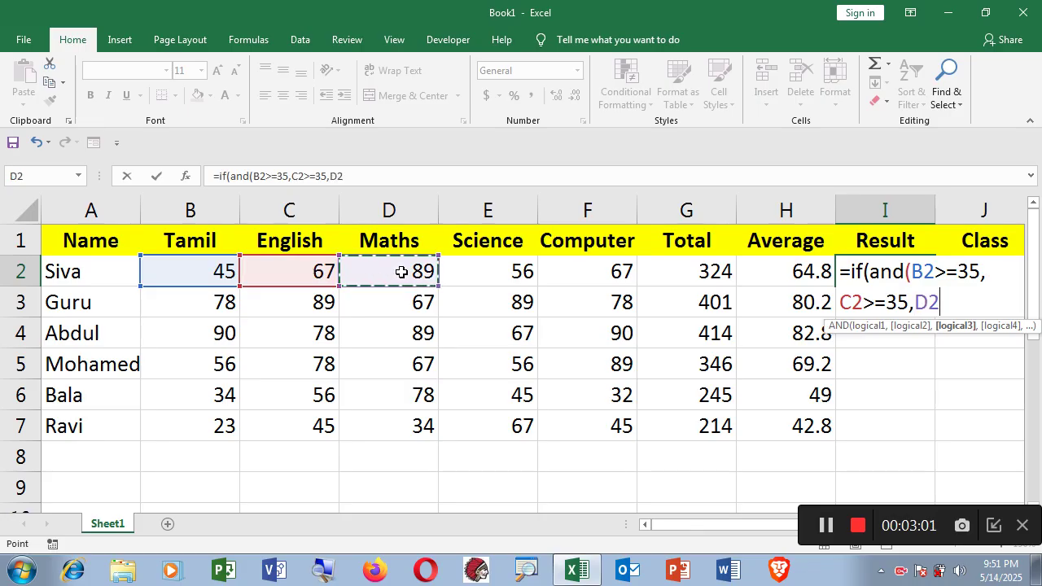
type(">=35")
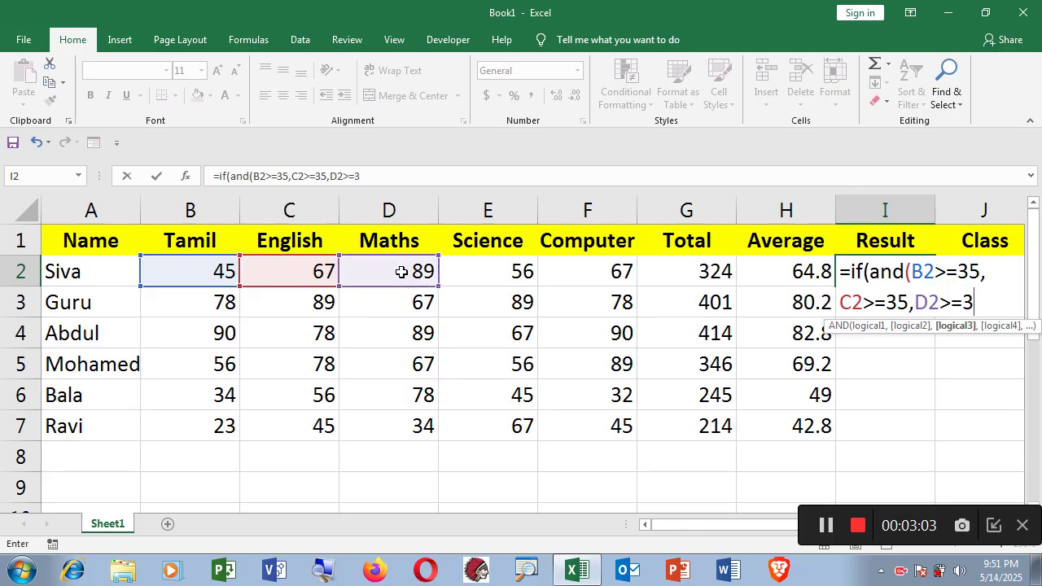
type(",")
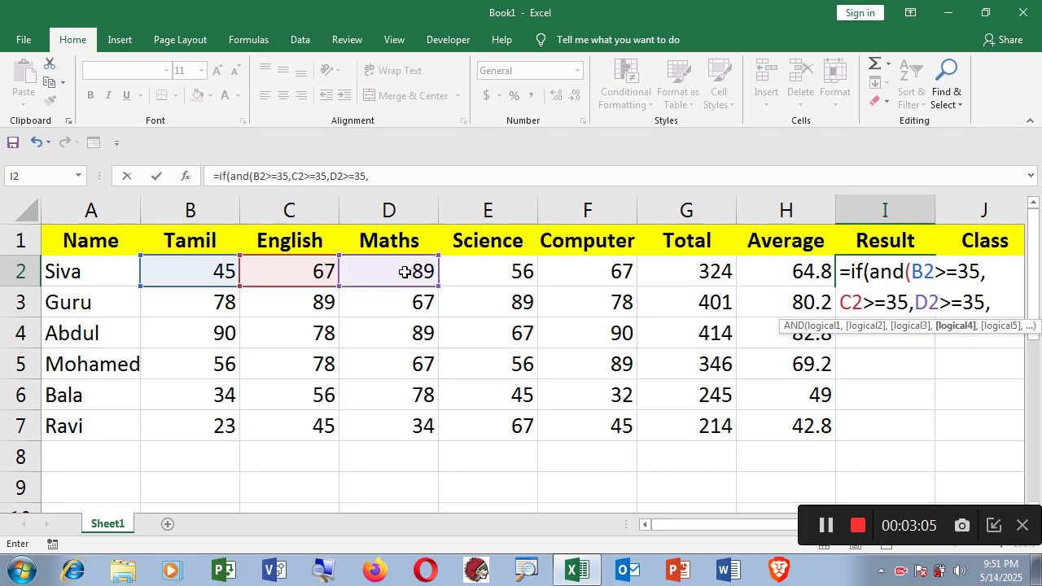
left_click(505, 272)
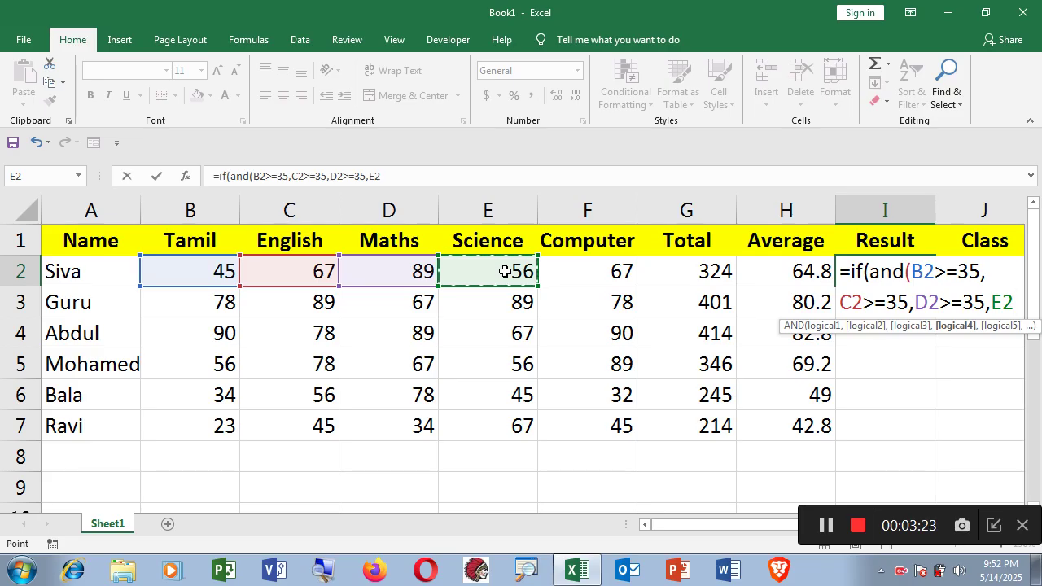
type(">=35")
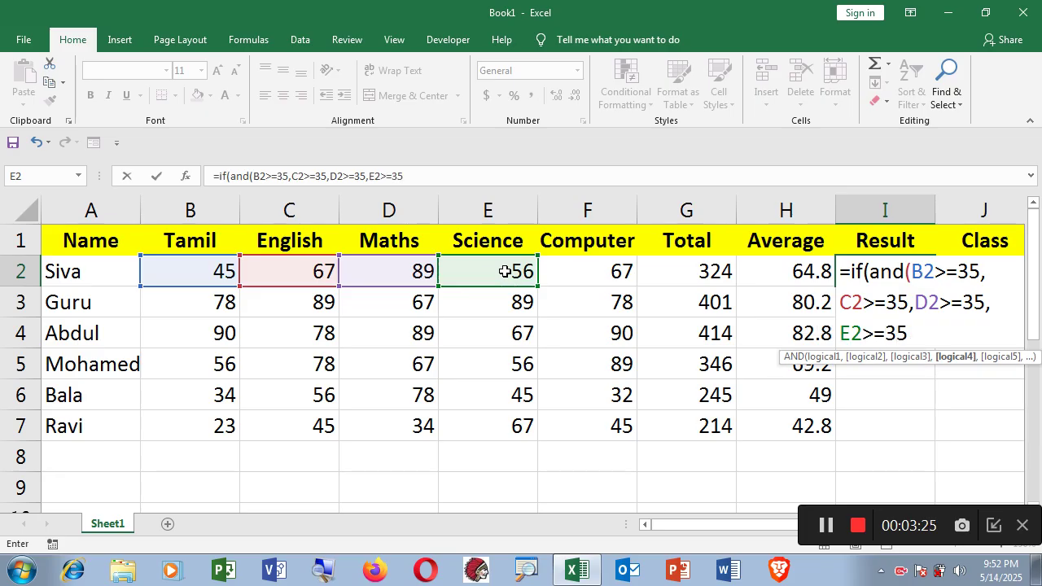
type(",")
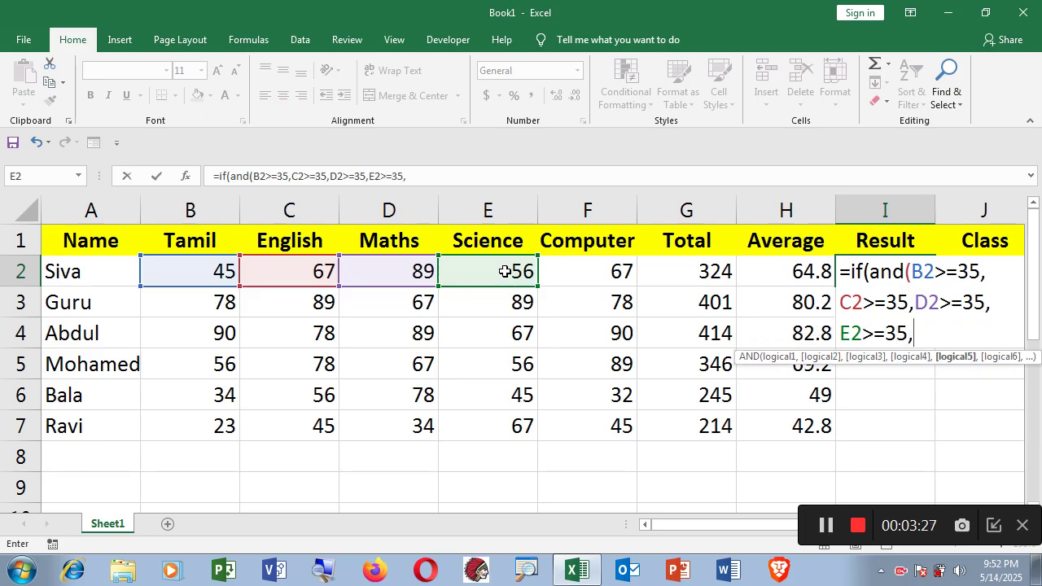
left_click(613, 271)
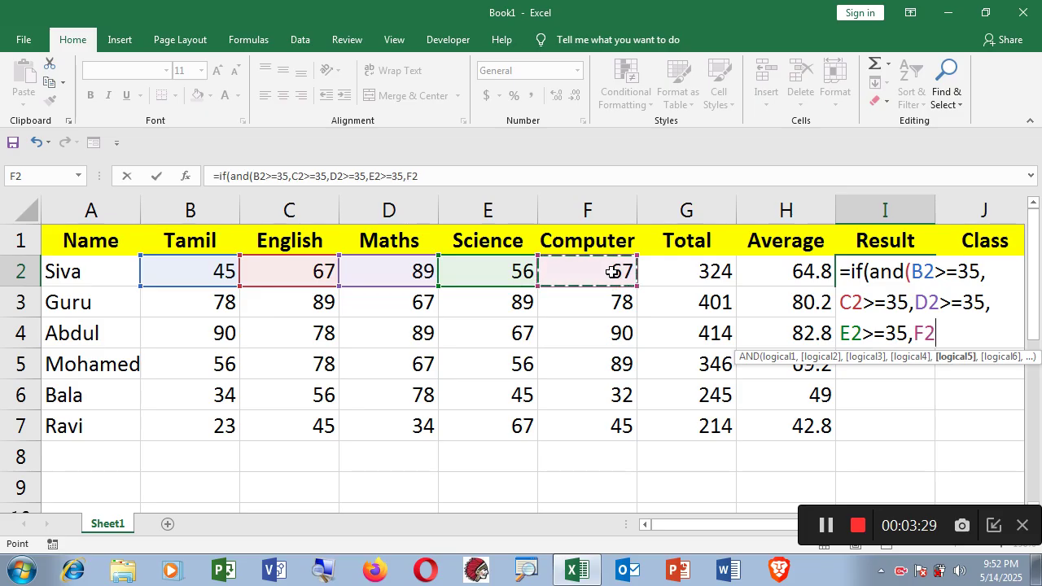
type(">=")
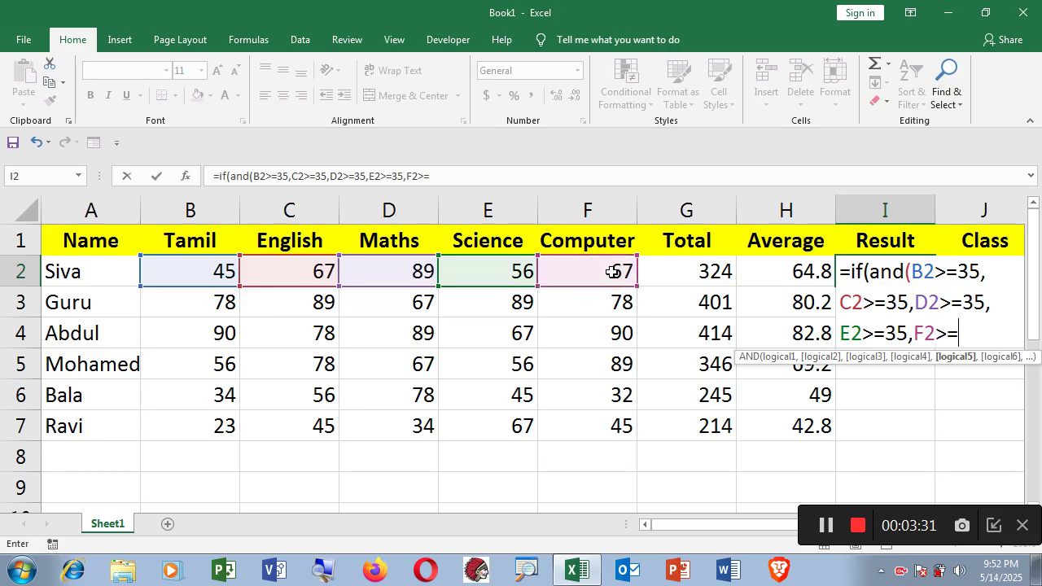
type("35")
- Complete the I2 formula to return "Pass" when all conditions hold and "Fail" otherwise, and fill it down to I7
type("),\"P")
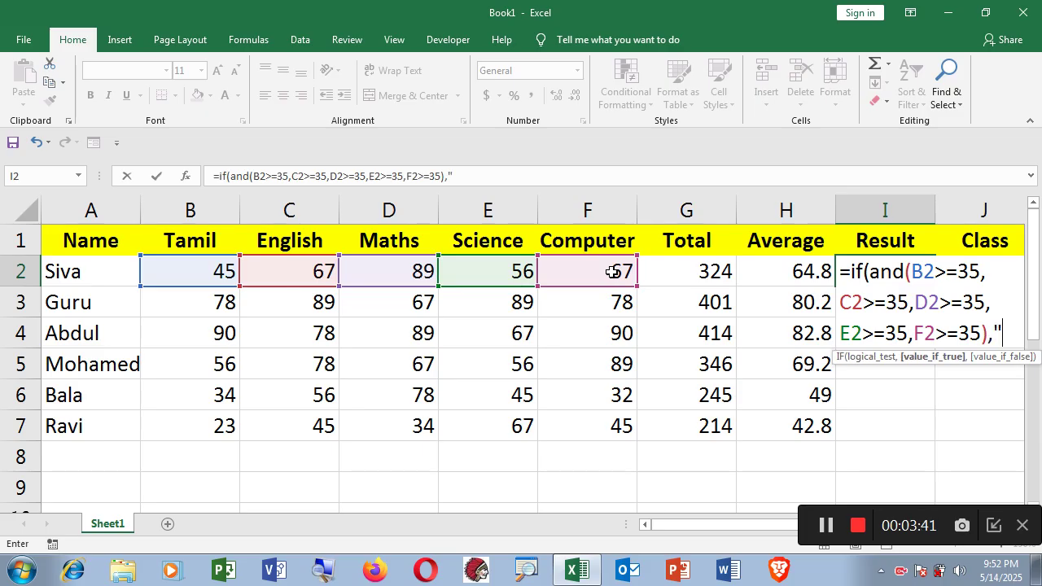
type("a")
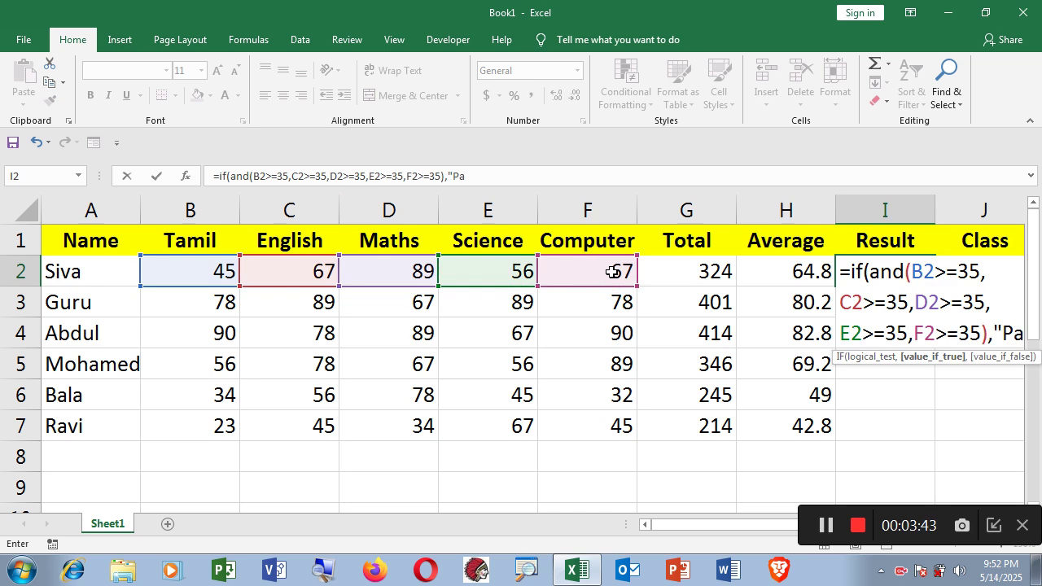
type("ss\"")
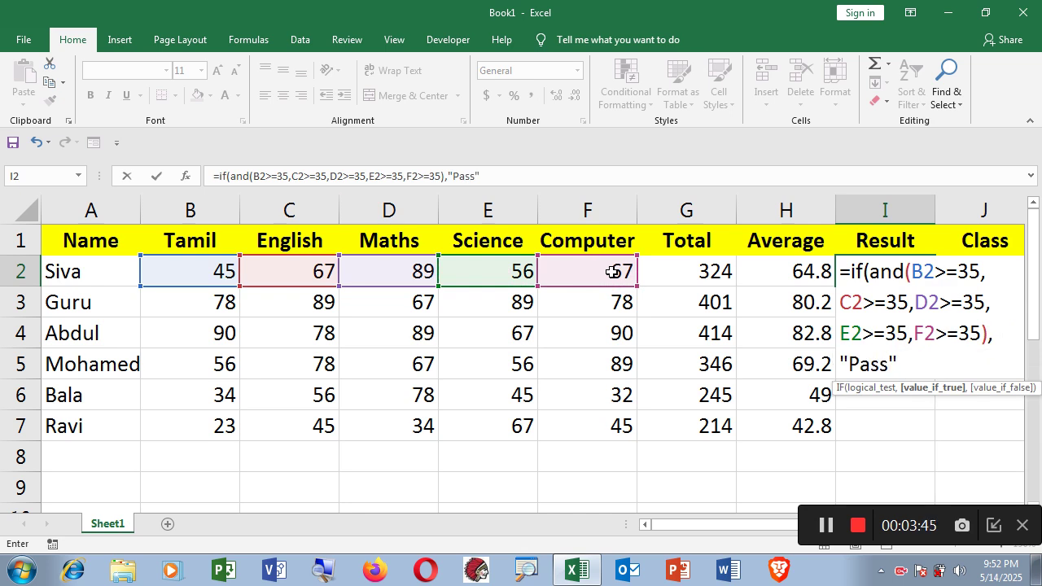
type(",")
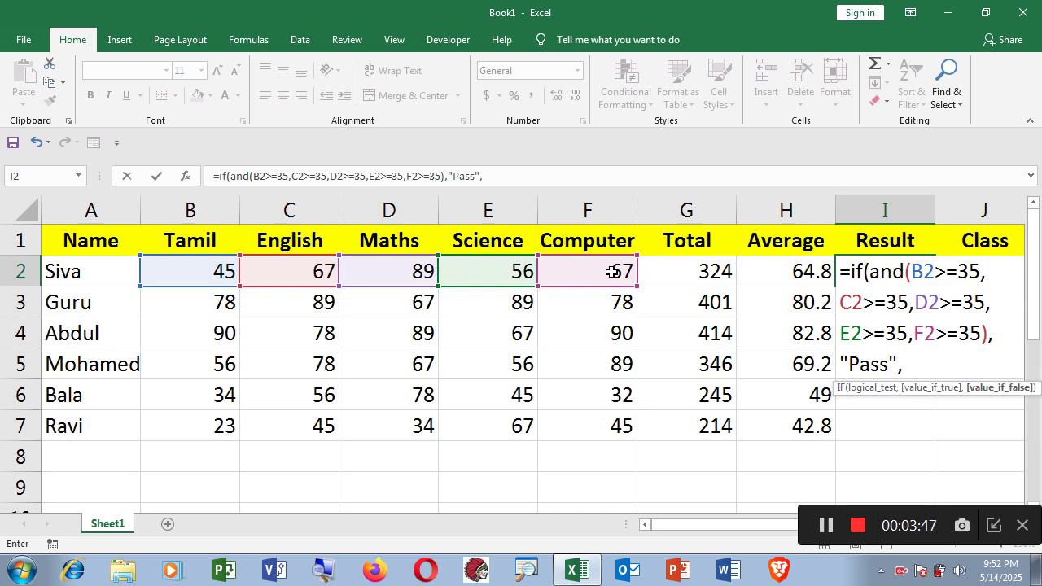
type("\"Fail\"")
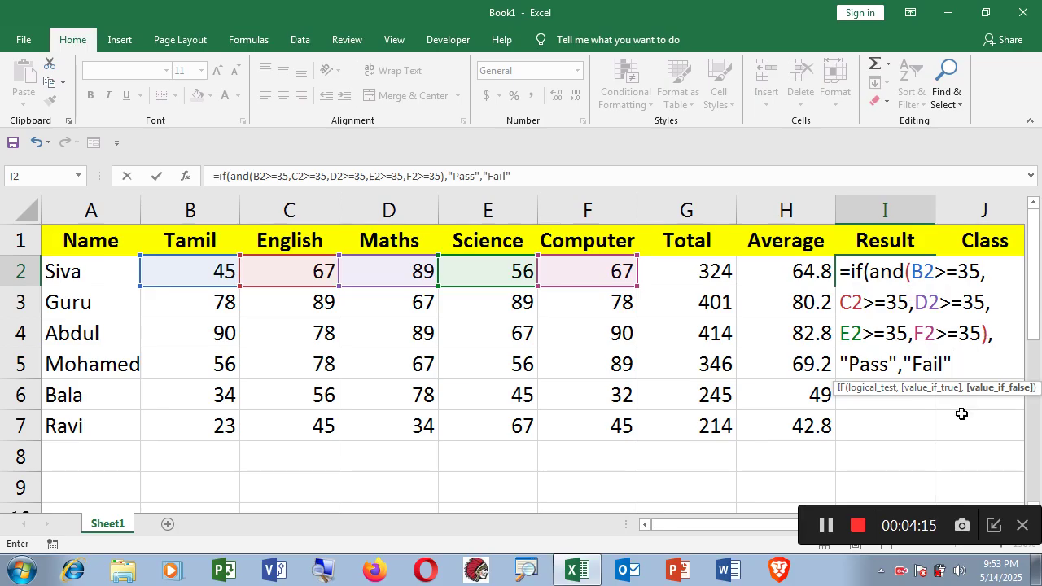
type(")")
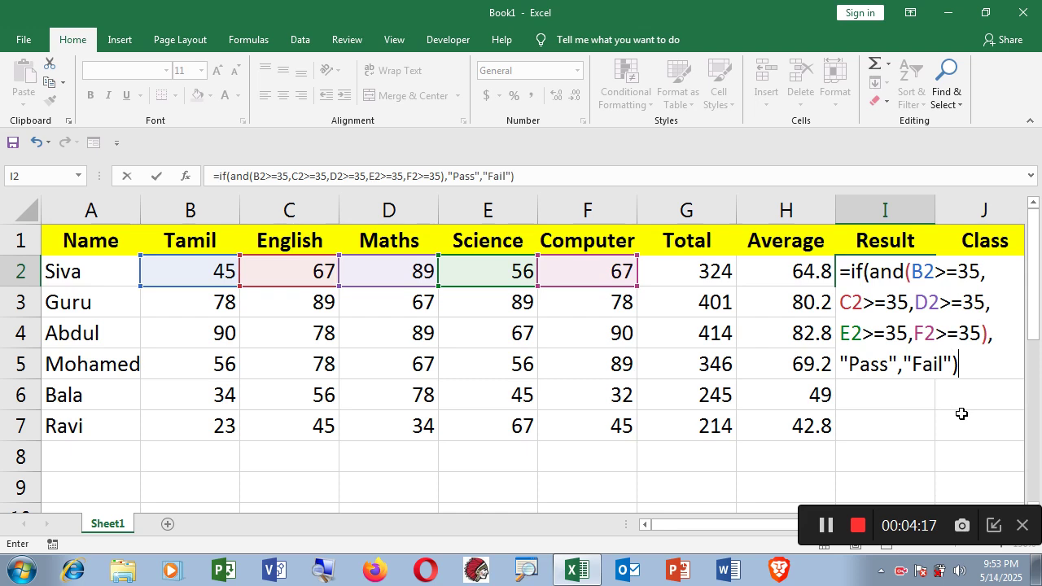
key("Return")
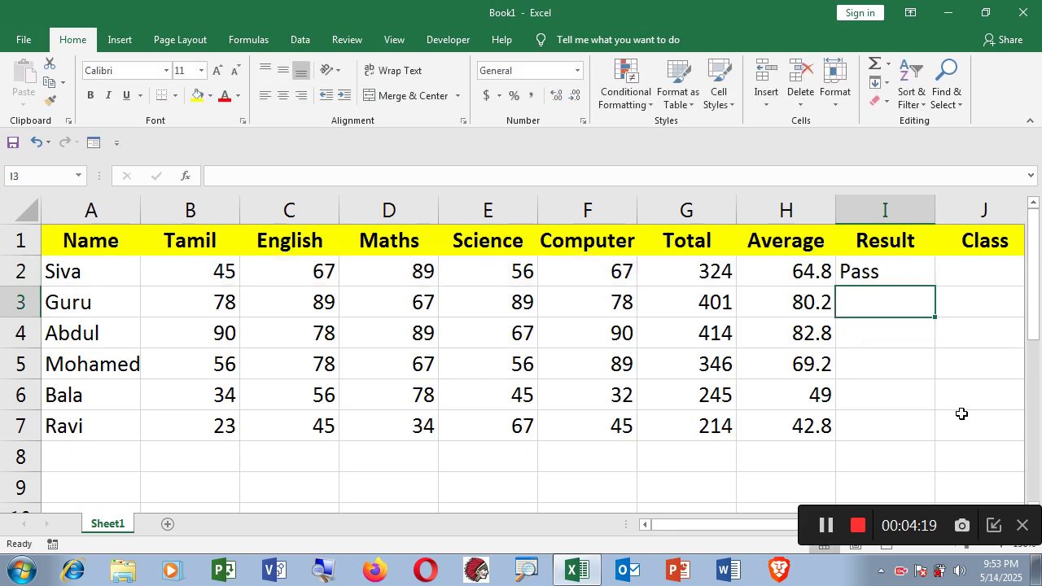
left_click(895, 275)
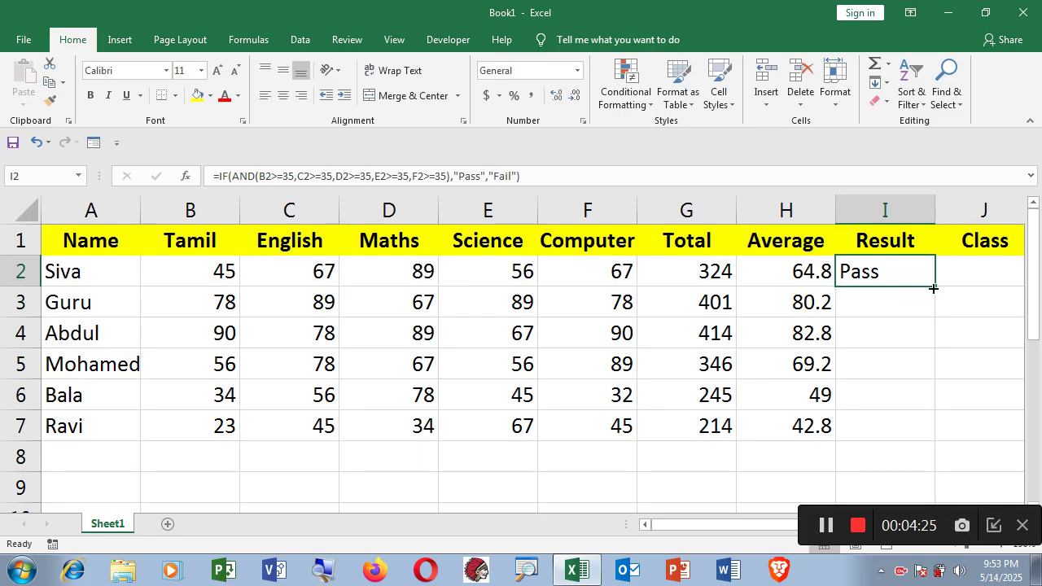
left_click_drag(934, 286, 932, 435)
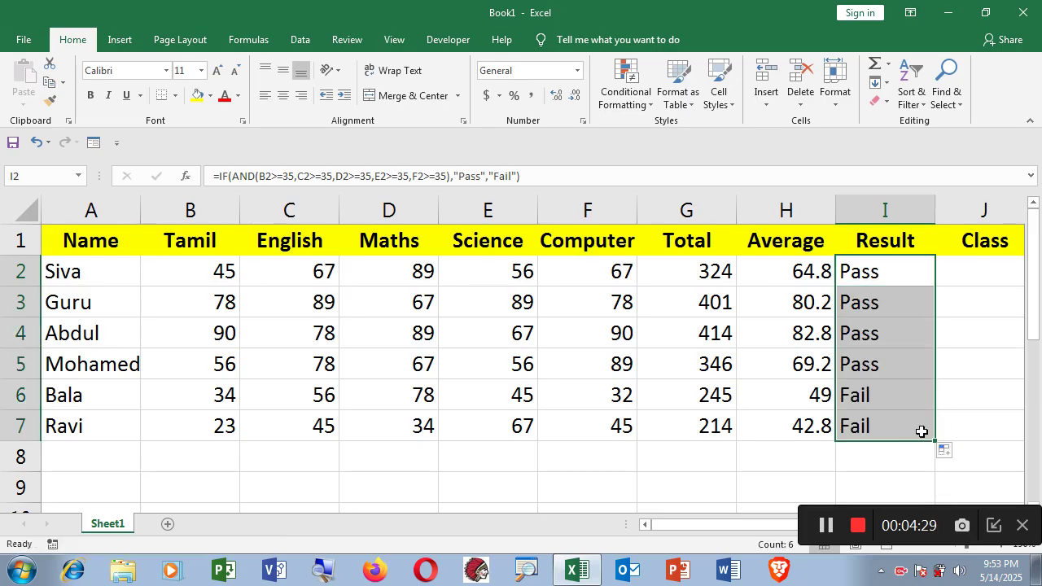
- Review the result in I6 and the Tamil marks in B6 and B7, and set the first student's English mark in C2 to 33
left_click(887, 397)
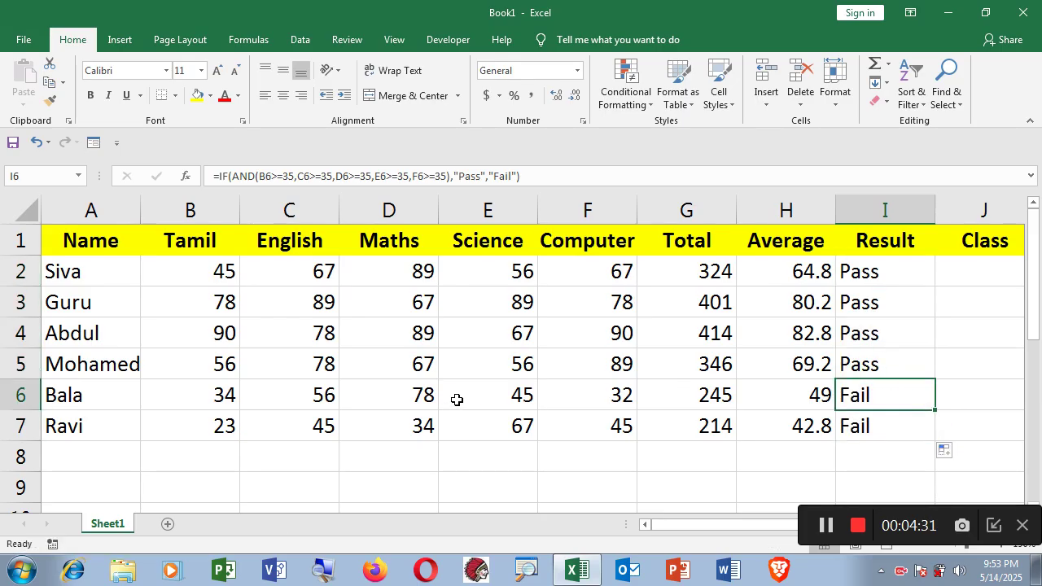
left_click(224, 399)
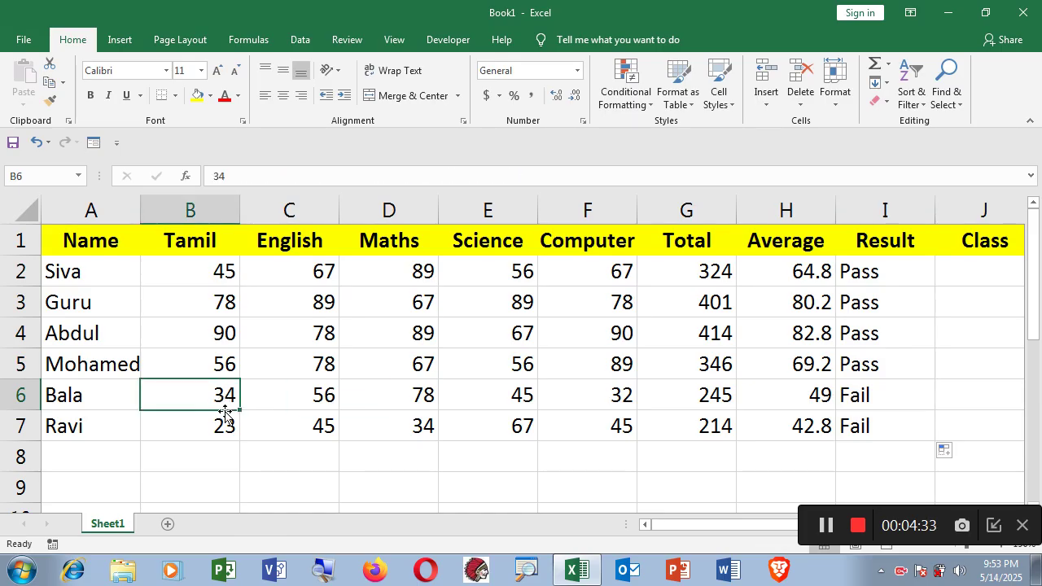
left_click(226, 426)
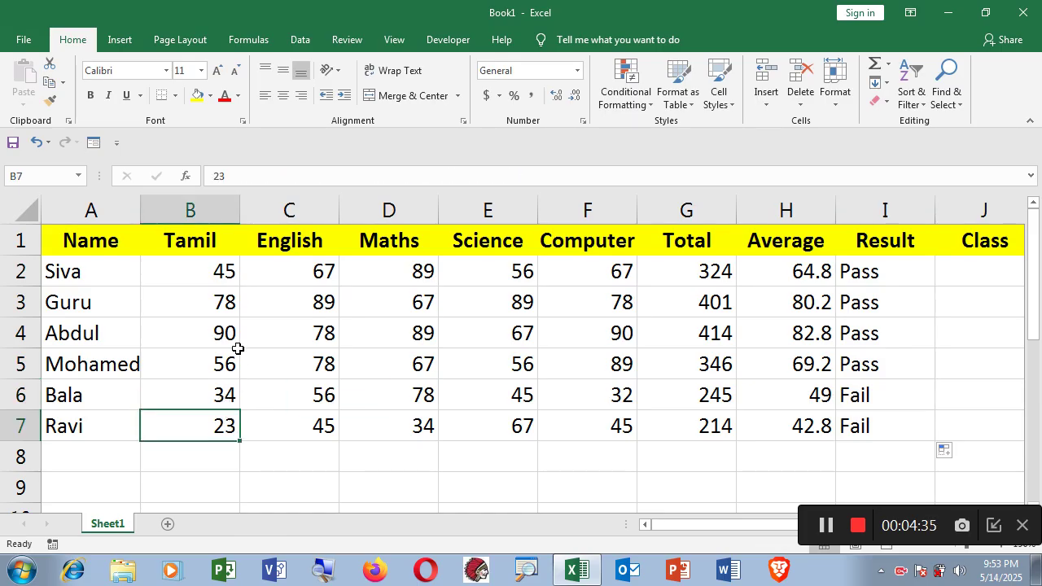
left_click(318, 271)
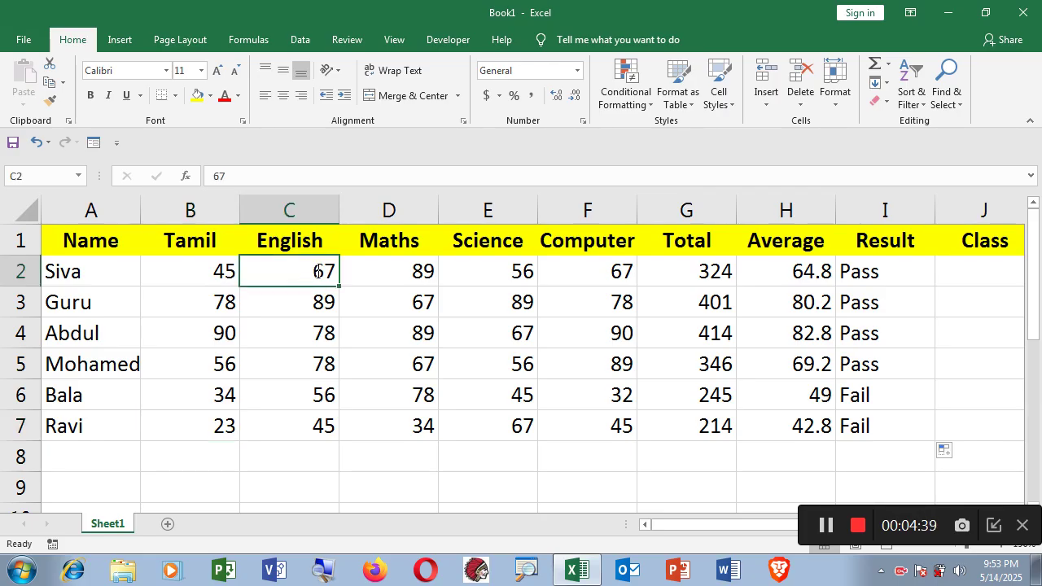
type("33")
key("Return")
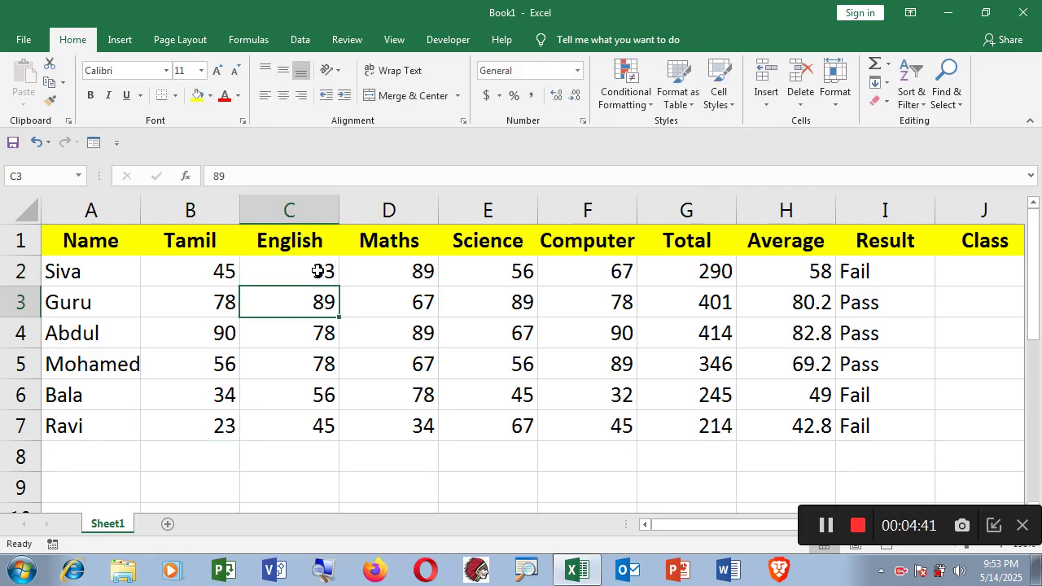
- Review the Result formula in I2, and check the first student's Class, Average and Result cells
left_click(863, 271)
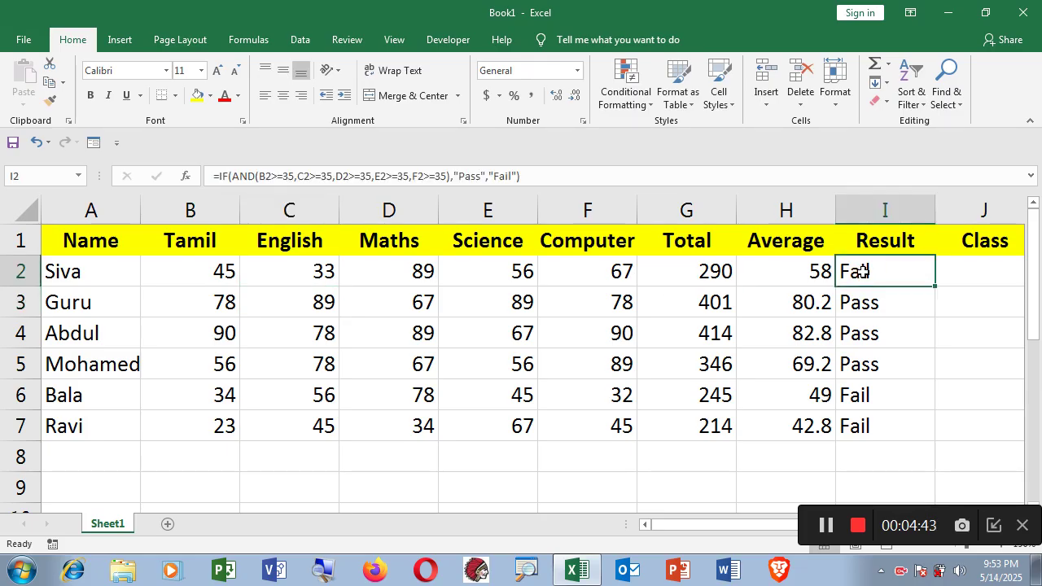
double_click(863, 271)
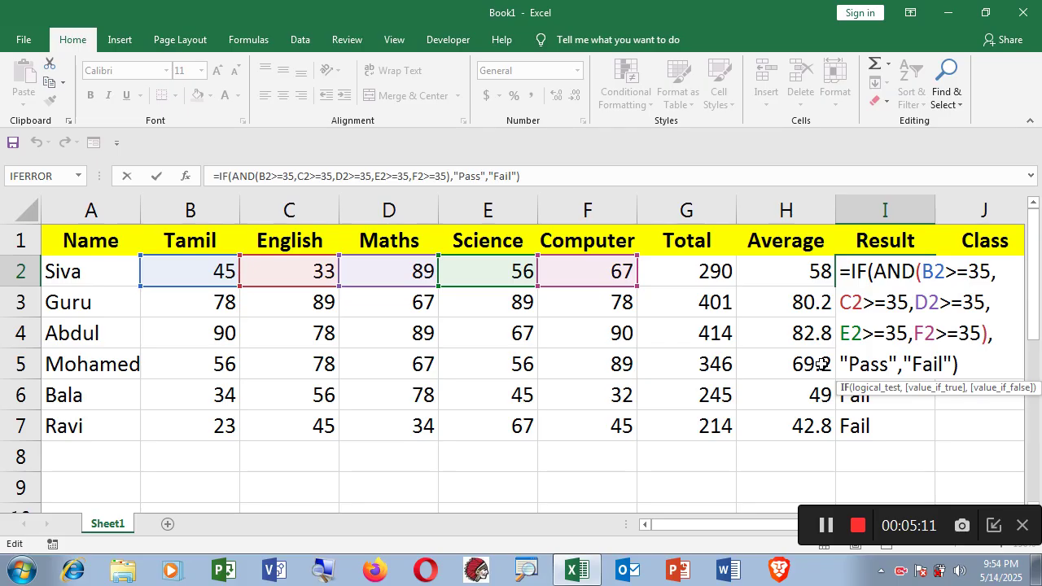
key("Return")
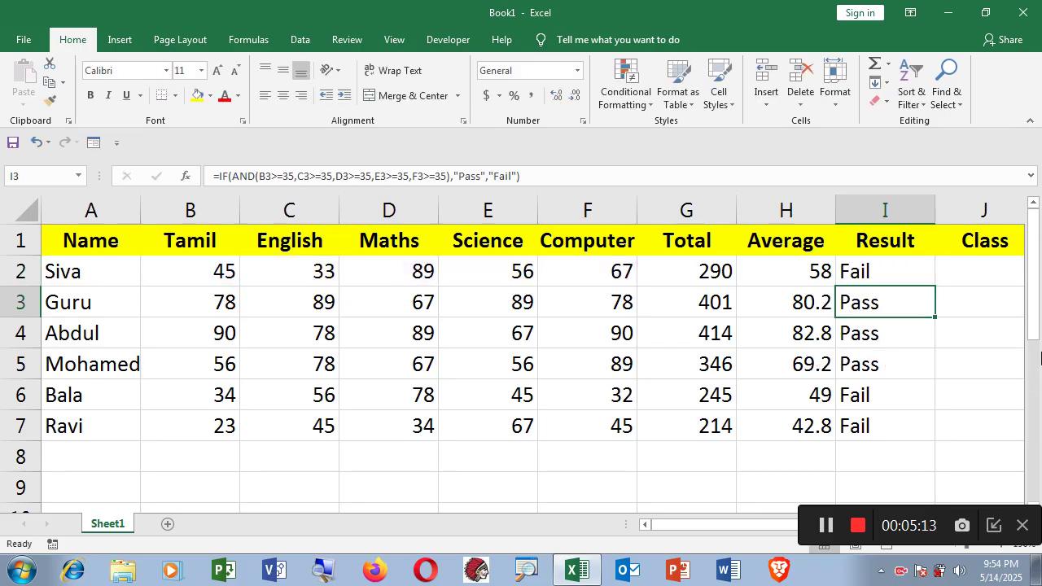
left_click(963, 274)
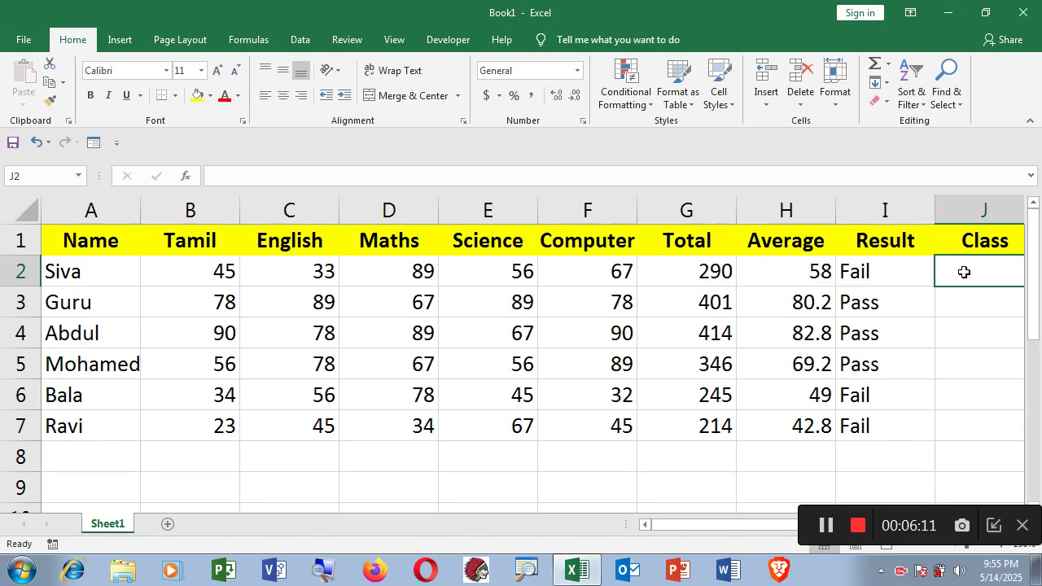
left_click(821, 274)
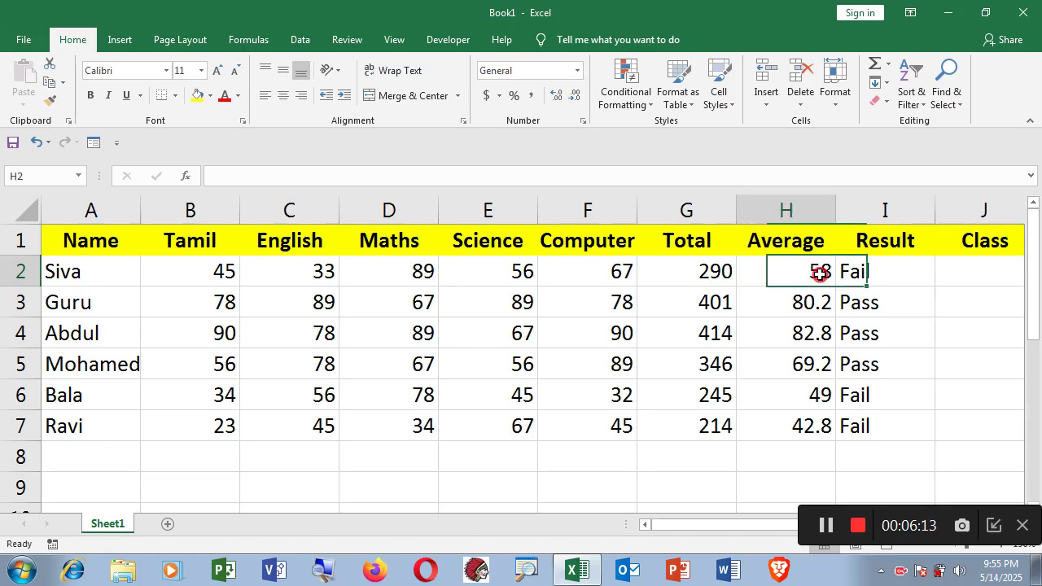
left_click(871, 274)
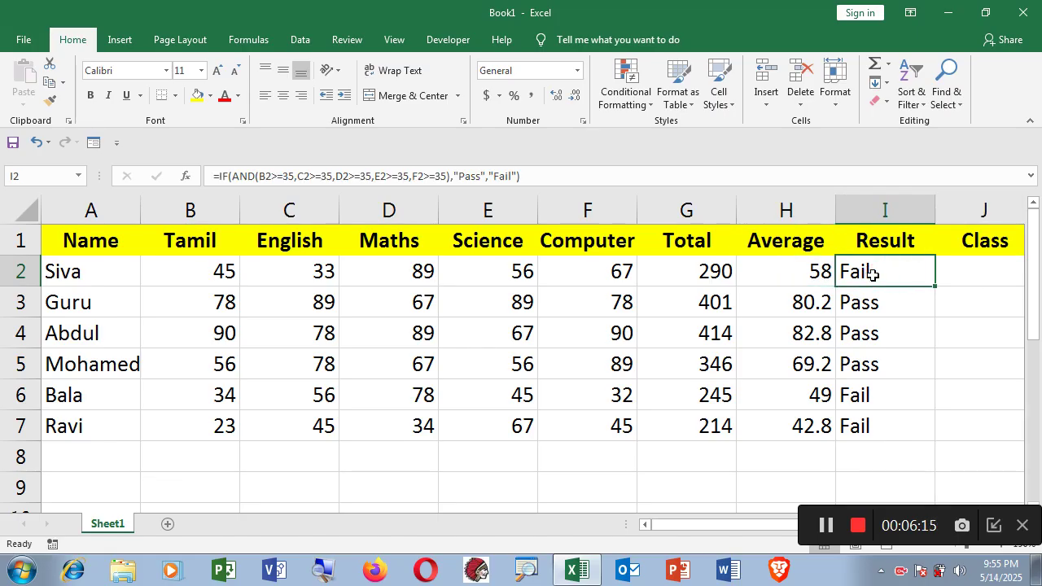
- Begin an IF formula in J2 with a nested AND test whose first condition is H2>=80
left_click(950, 273)
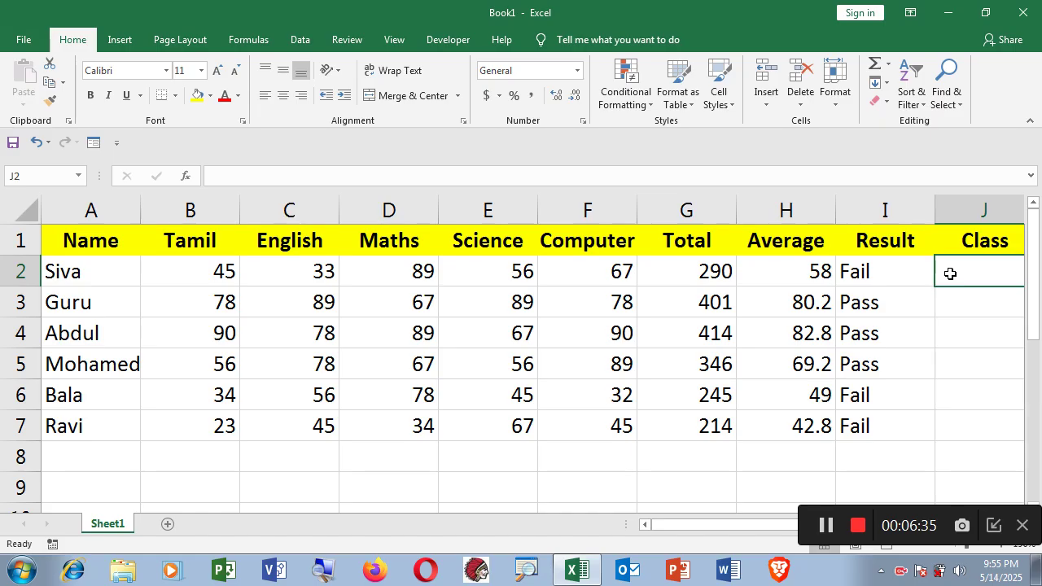
type("=")
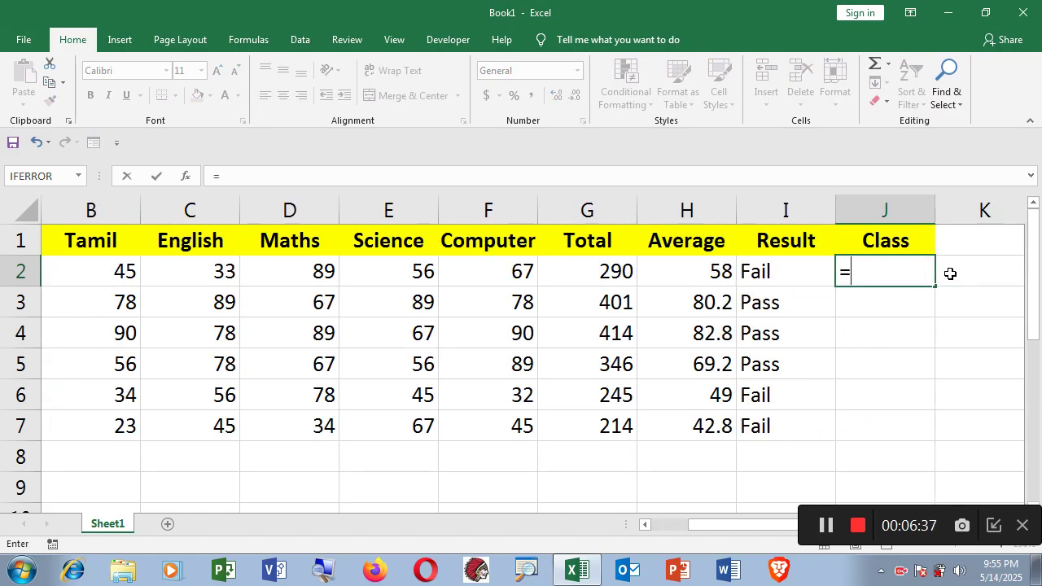
type("if")
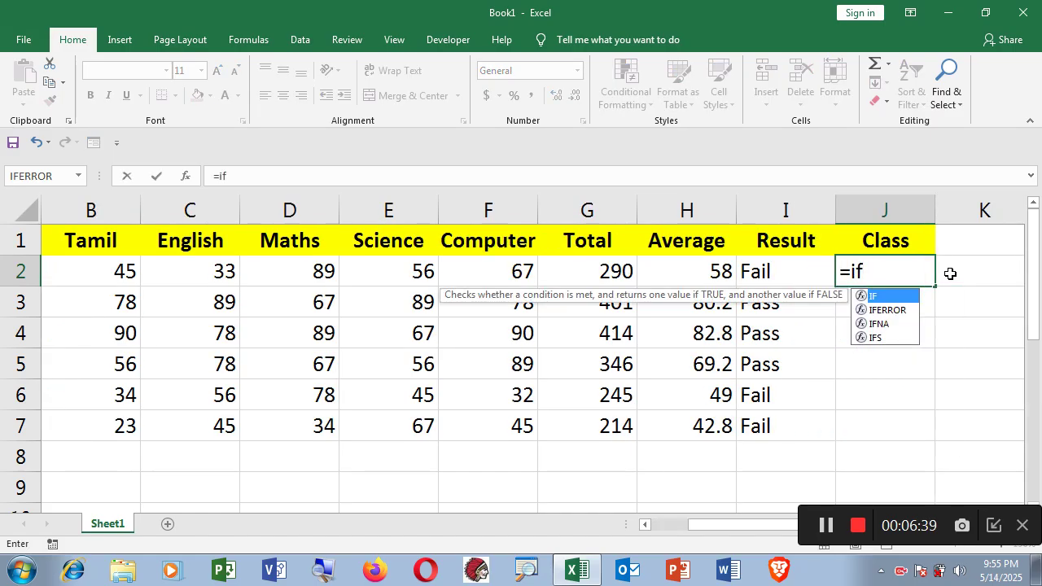
type("(and")
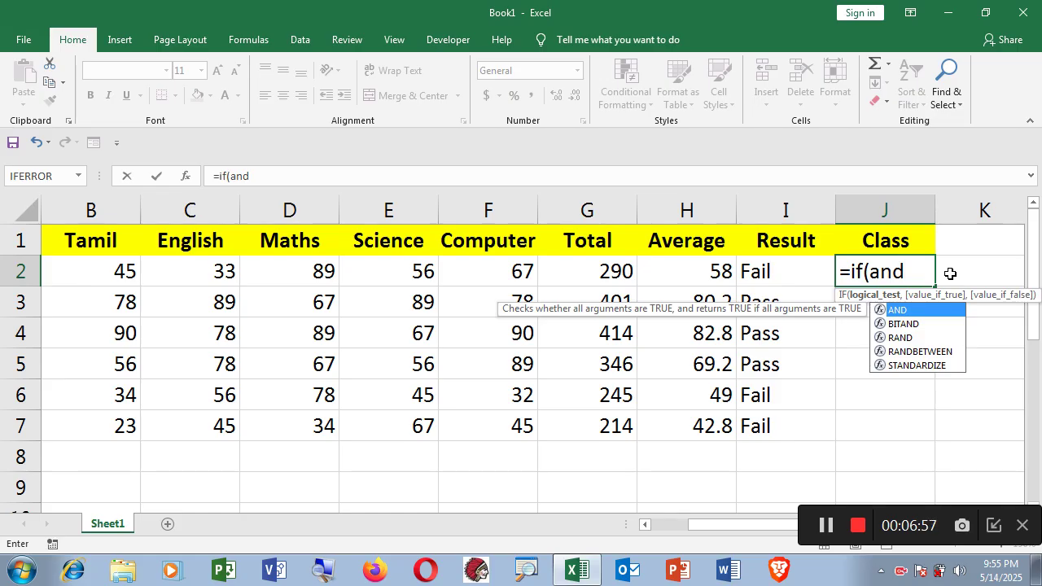
type("(")
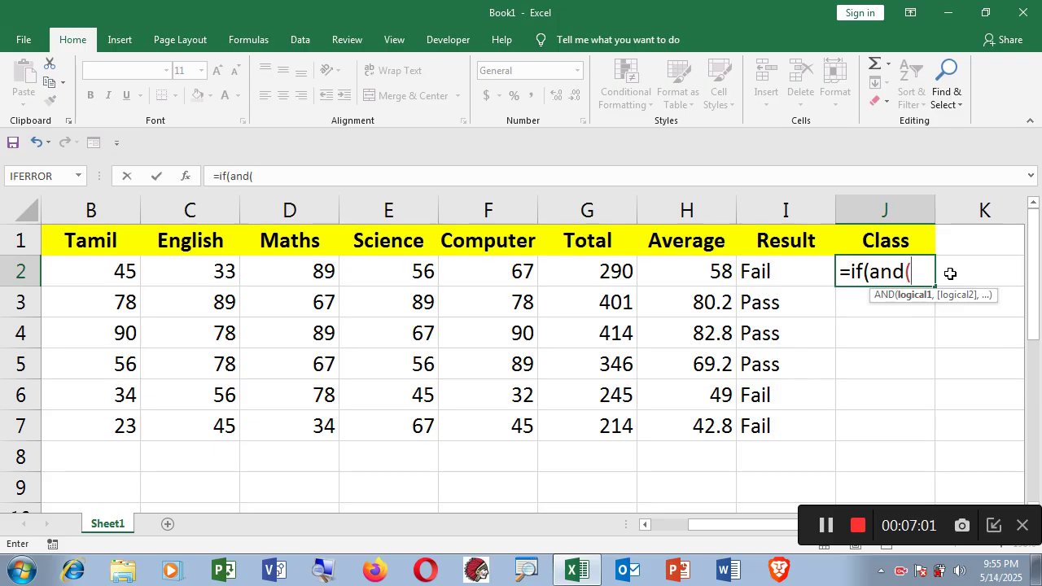
left_click(710, 274)
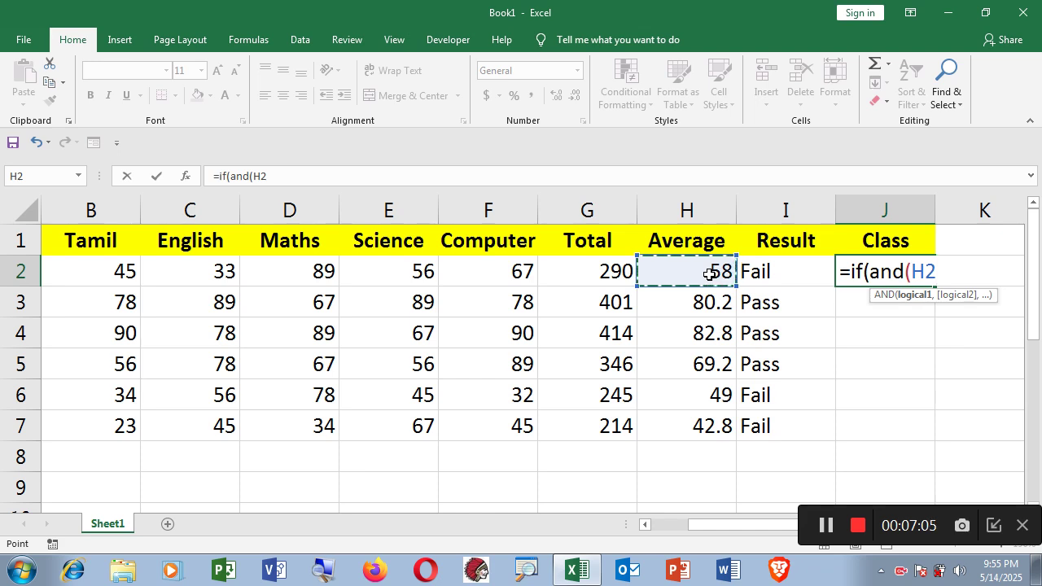
type(">=")
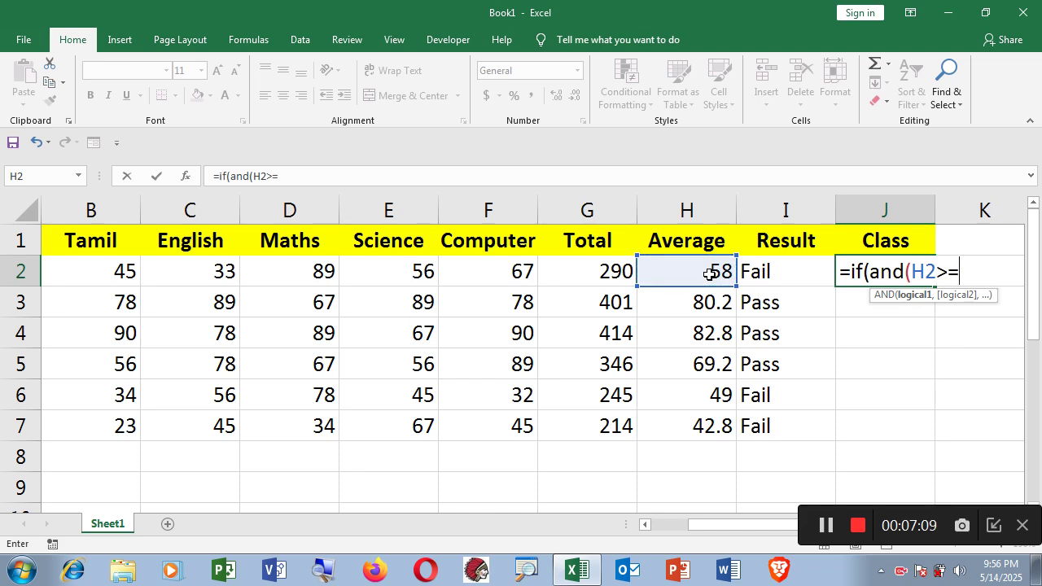
type("90")
key("BackSpace")
key("BackSpace")
type("80")
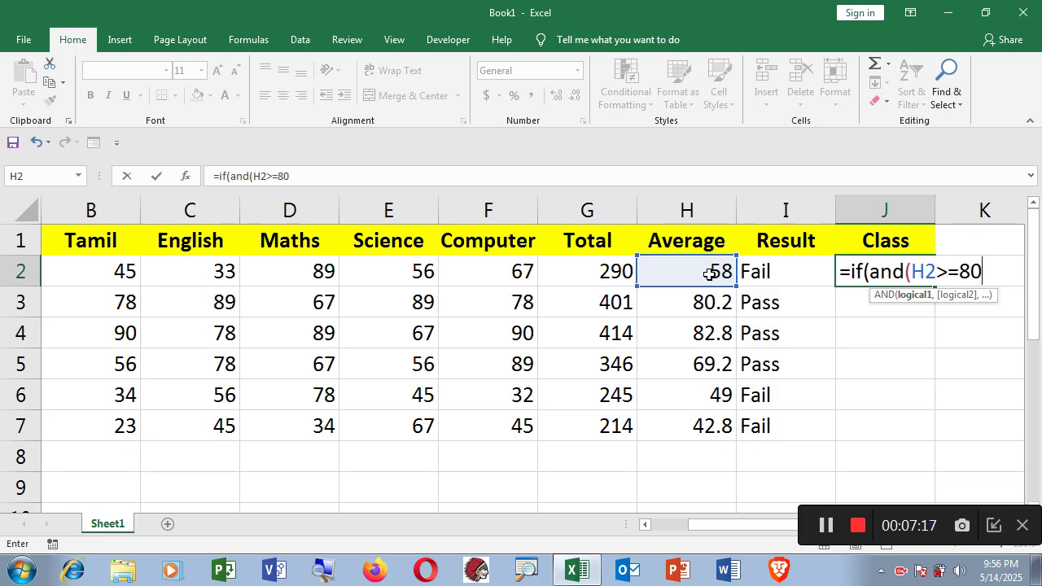
- Add the condition I2="Pass" to the AND test in J2 and return "First" when both conditions hold
type(",")
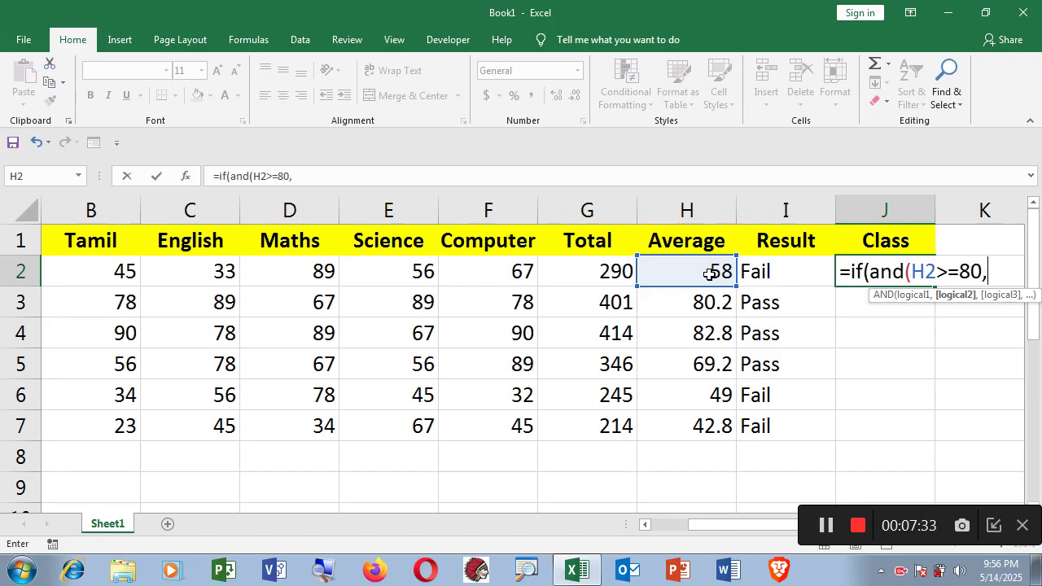
left_click(781, 275)
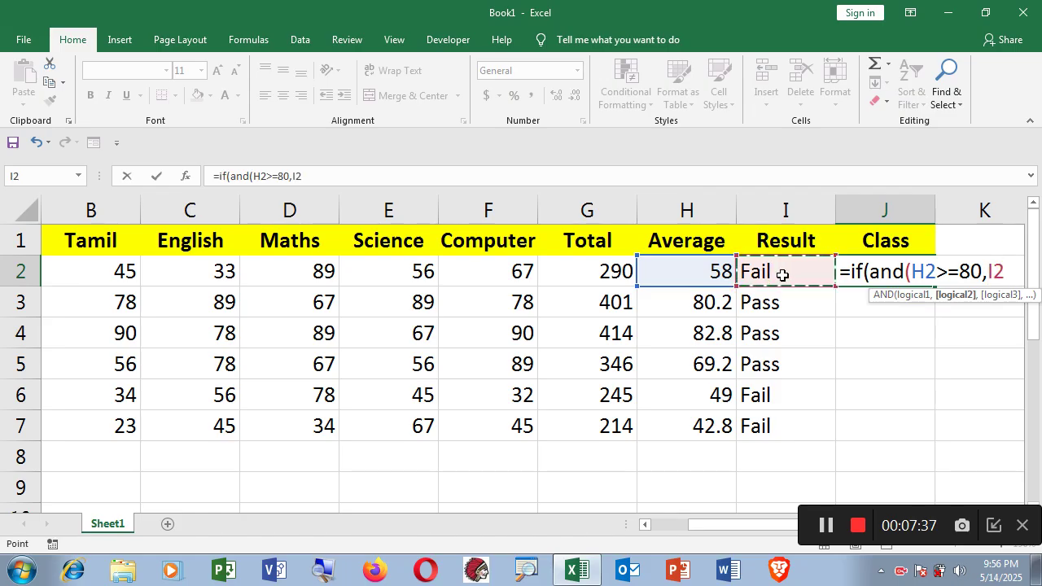
type("=")
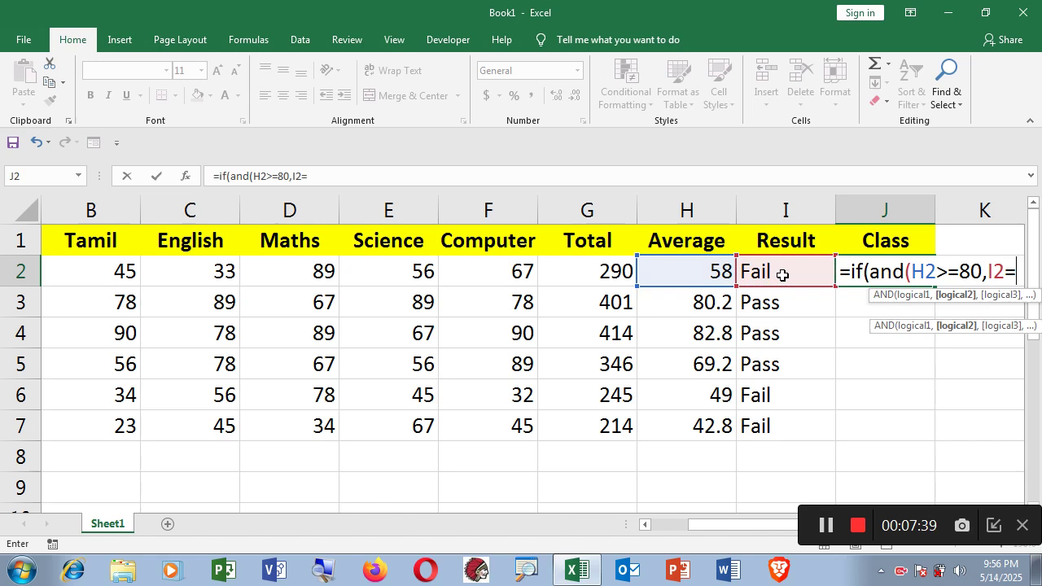
type("\"Pass\"")
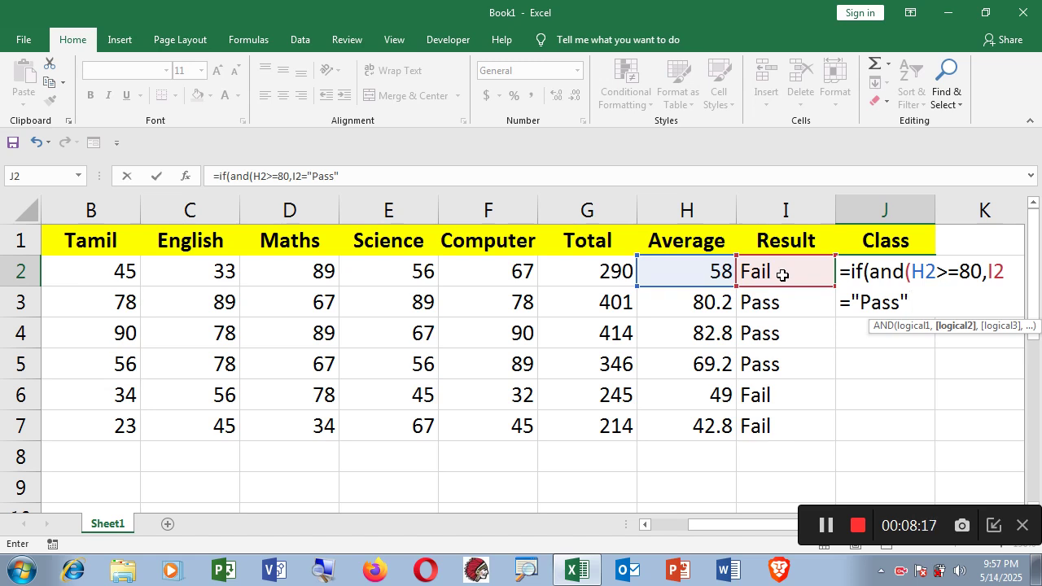
type("),")
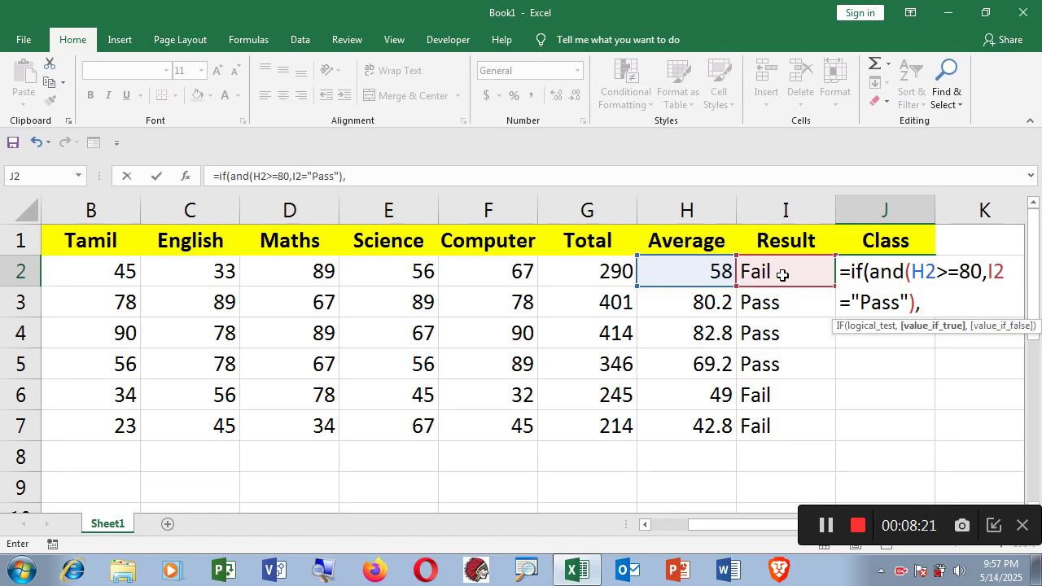
type("\"First\"")
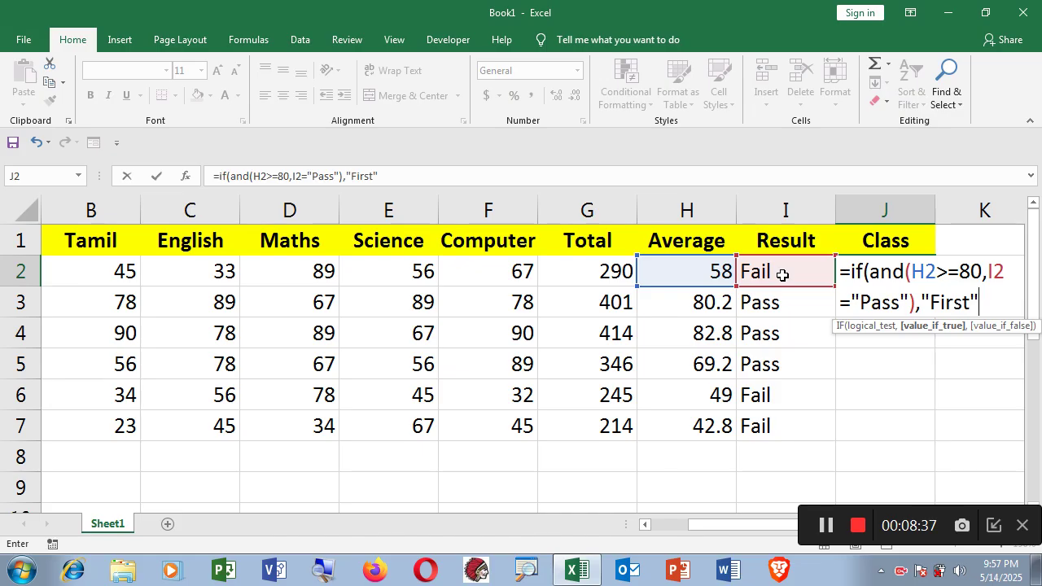
- Nest a second IF as the false value in J2, with an AND test starting with H2>=60
type(",")
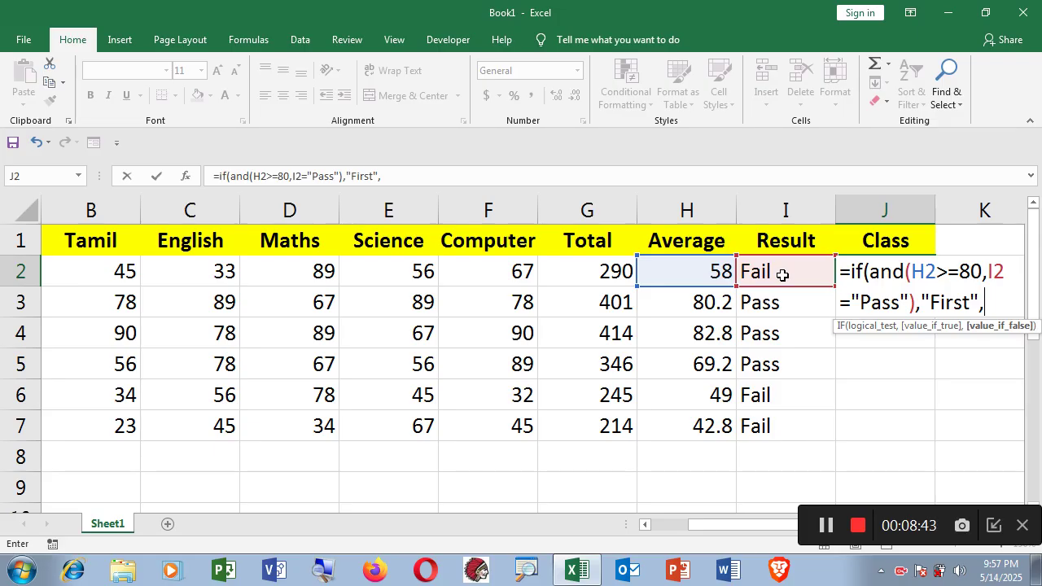
type("if")
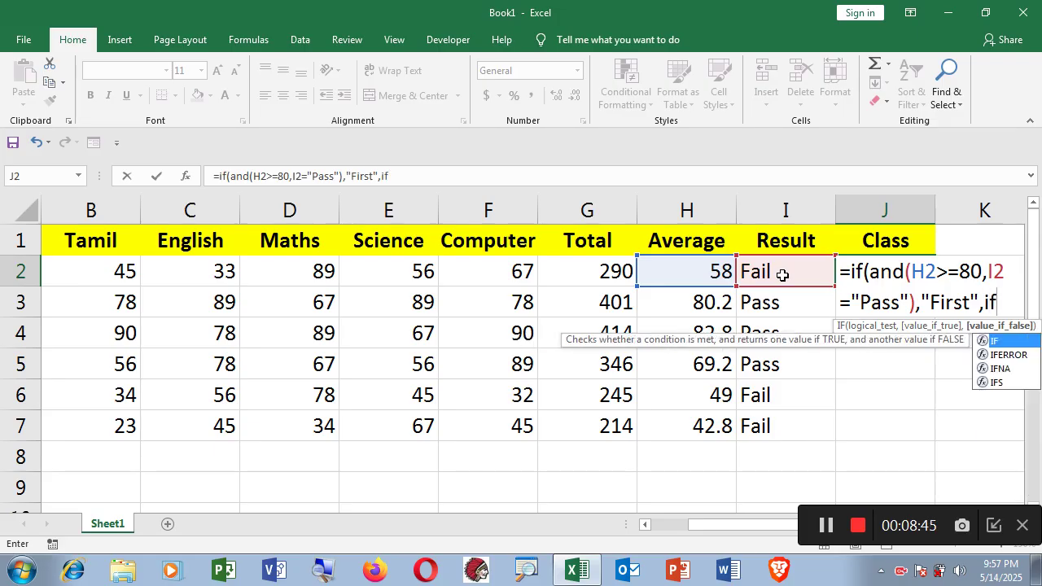
type("(and")
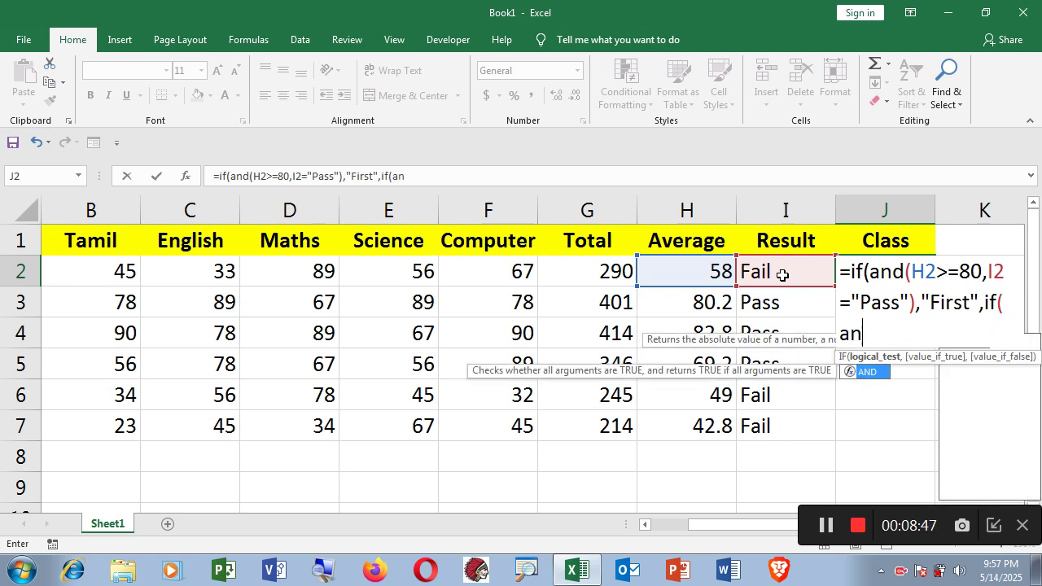
type("(")
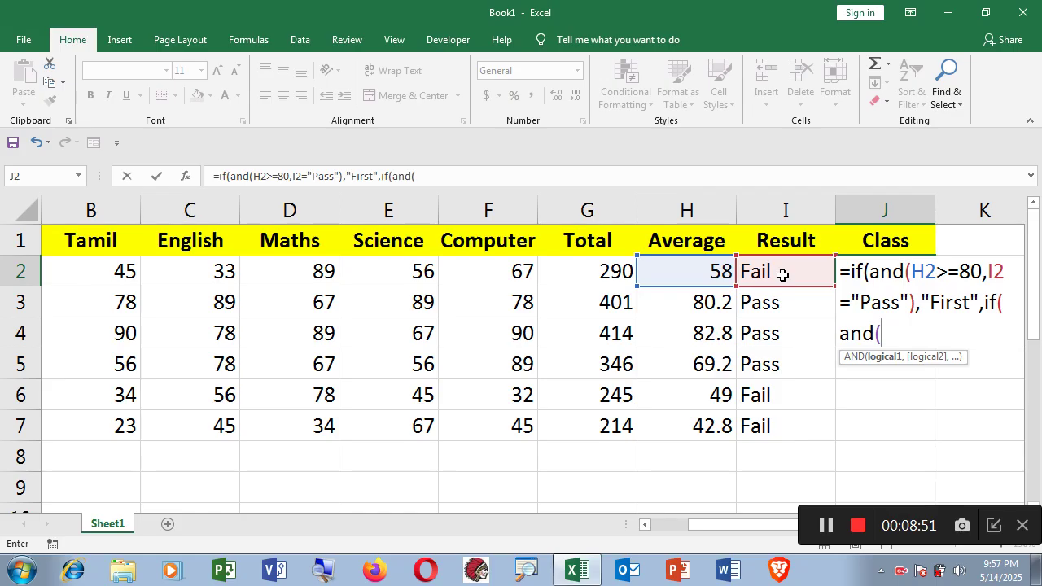
left_click(701, 270)
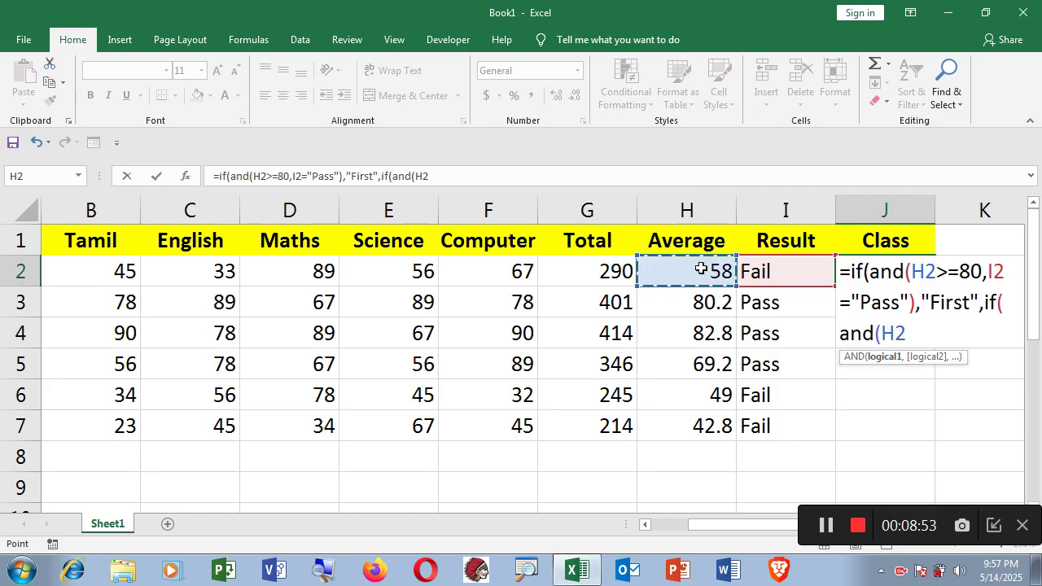
type(">")
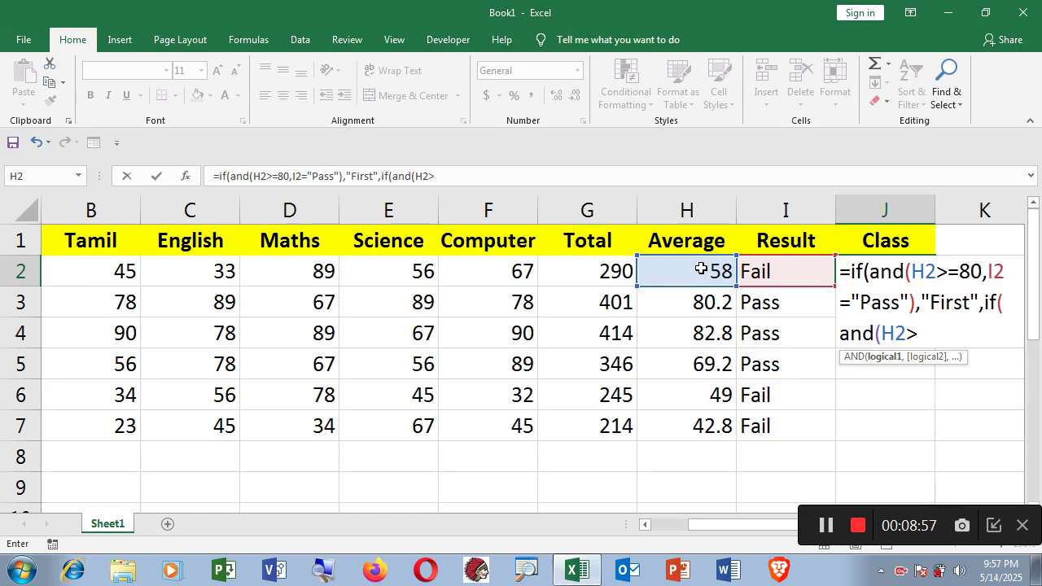
type("=60")
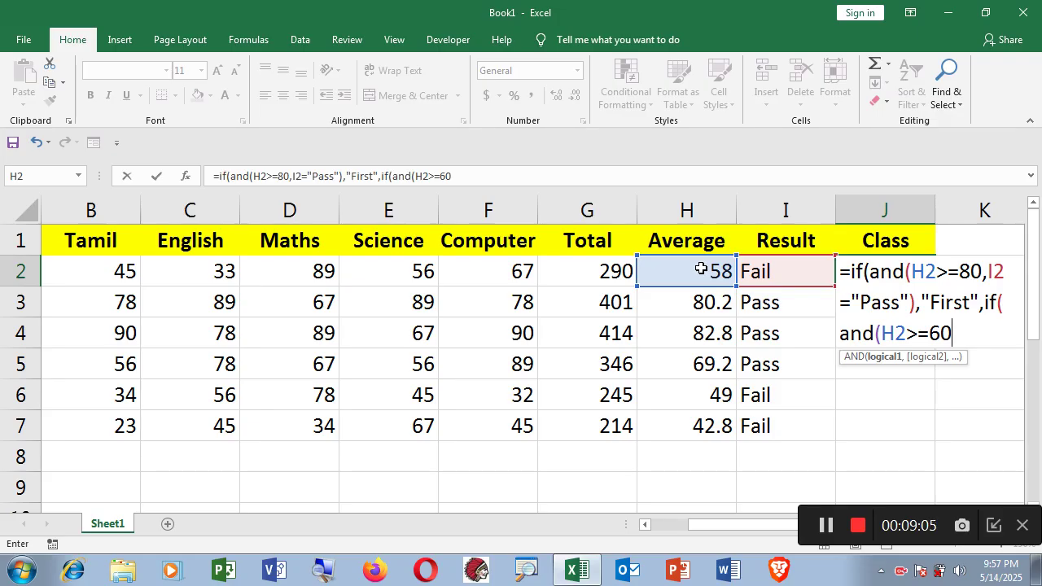
- Add the conditions H2<80 and I2="Pass" to the second AND test in J2
type(",")
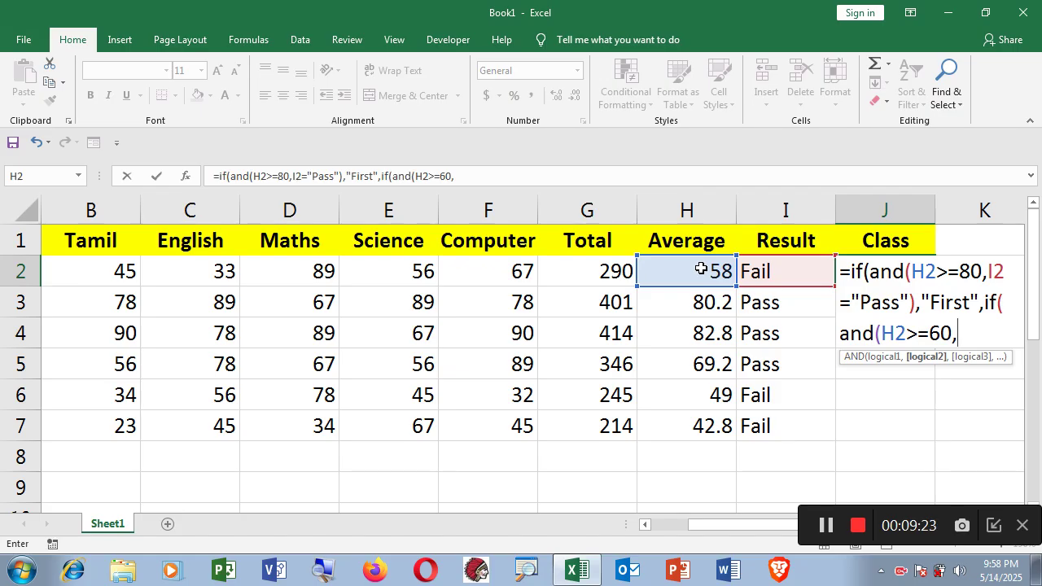
left_click(700, 268)
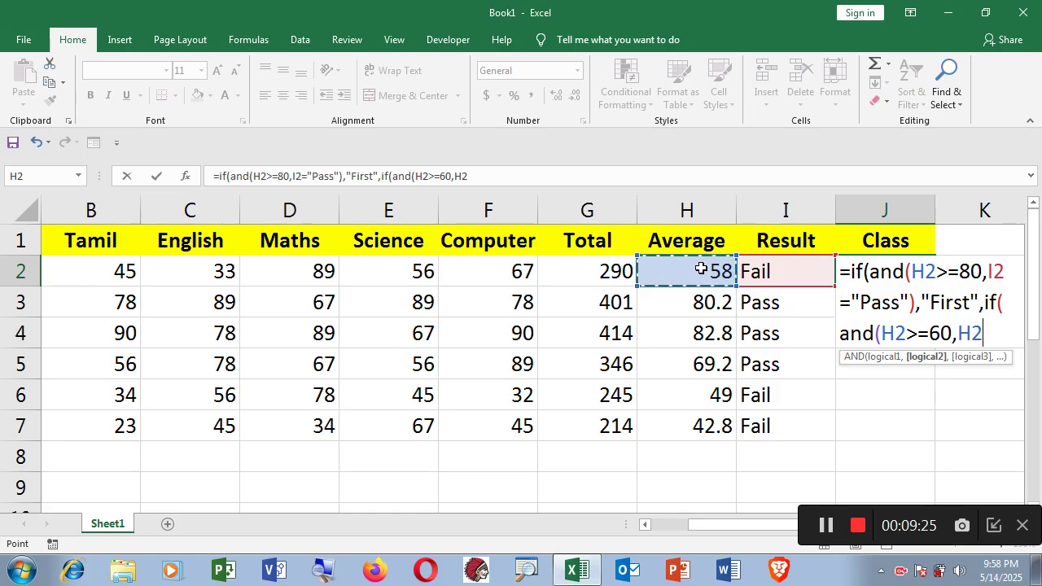
type("<80")
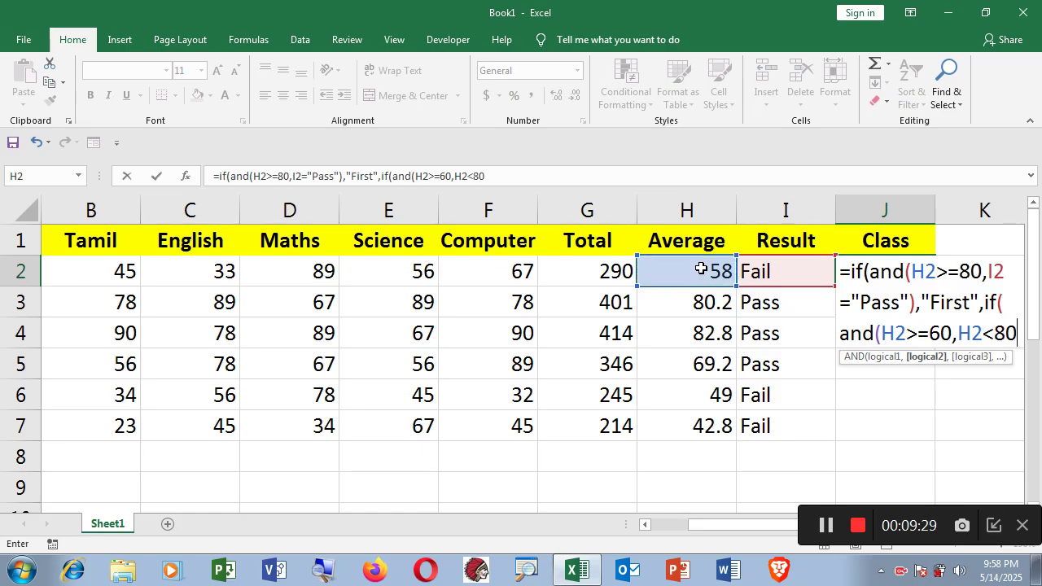
type(",")
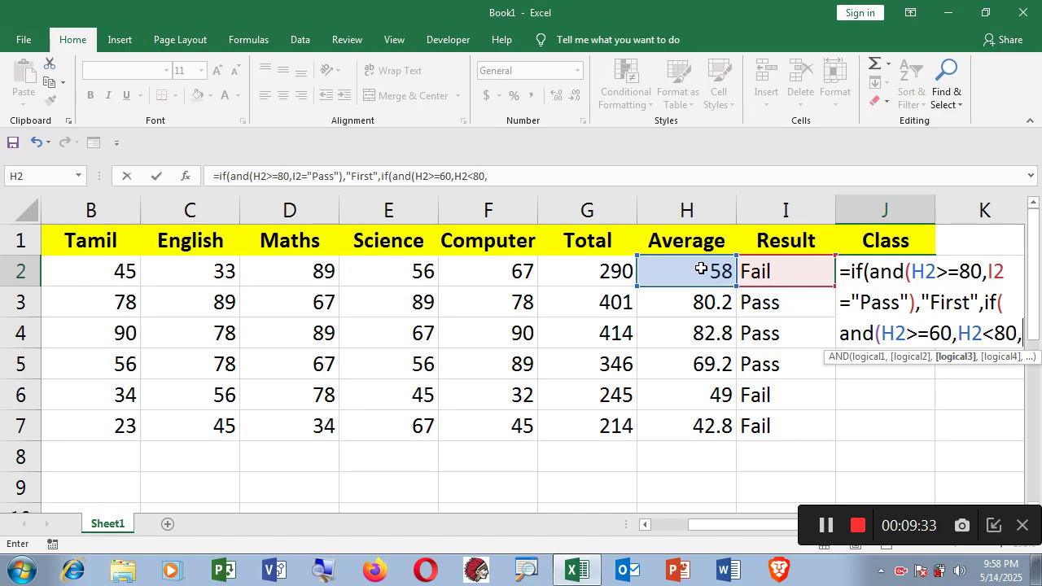
left_click(764, 270)
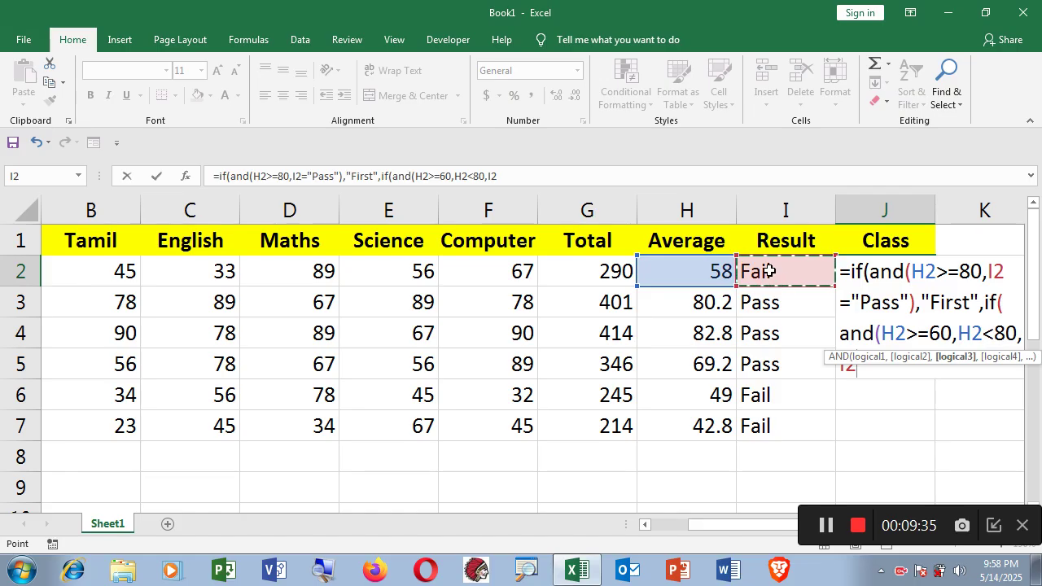
type("=\"")
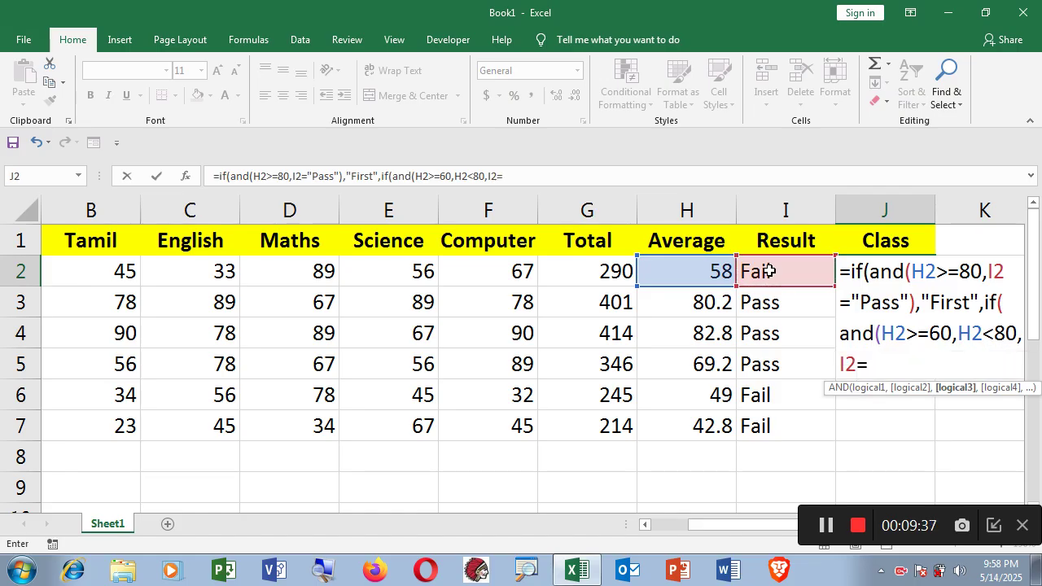
type("Pass")
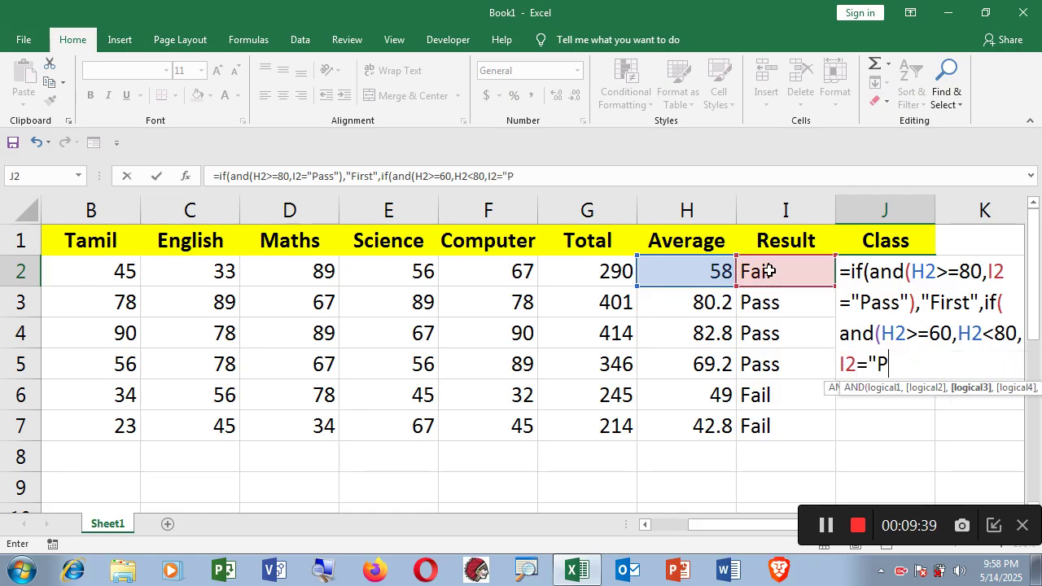
type("\"")
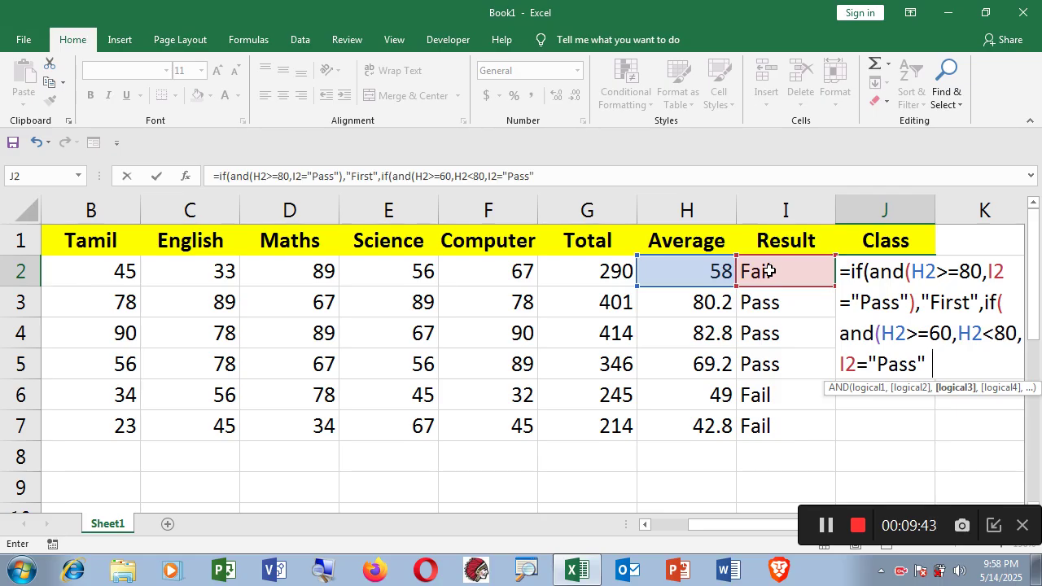
- Close the second AND test in J2 and return "Second" when its conditions hold
type("),")
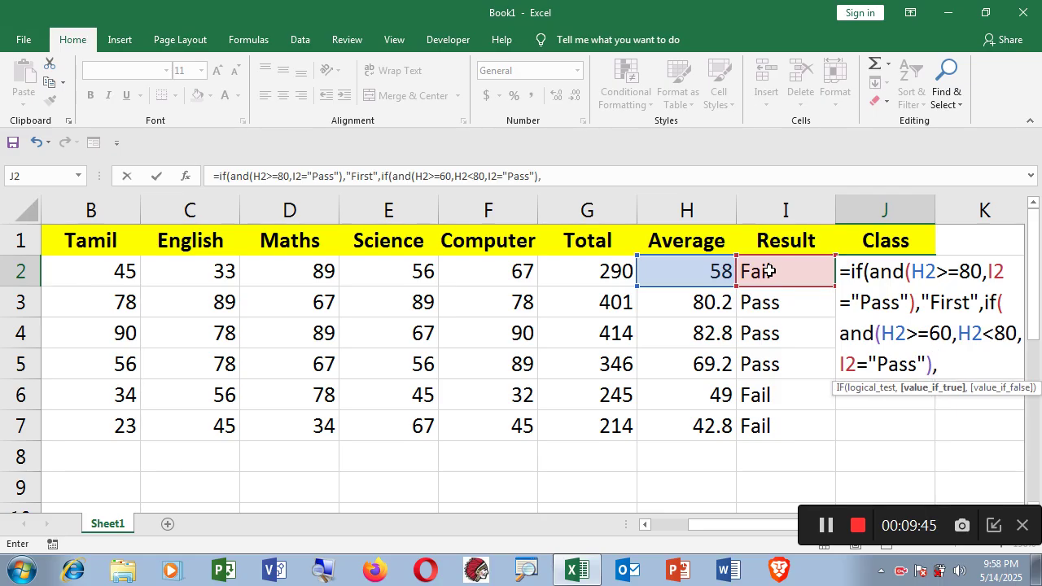
type("\"Second")
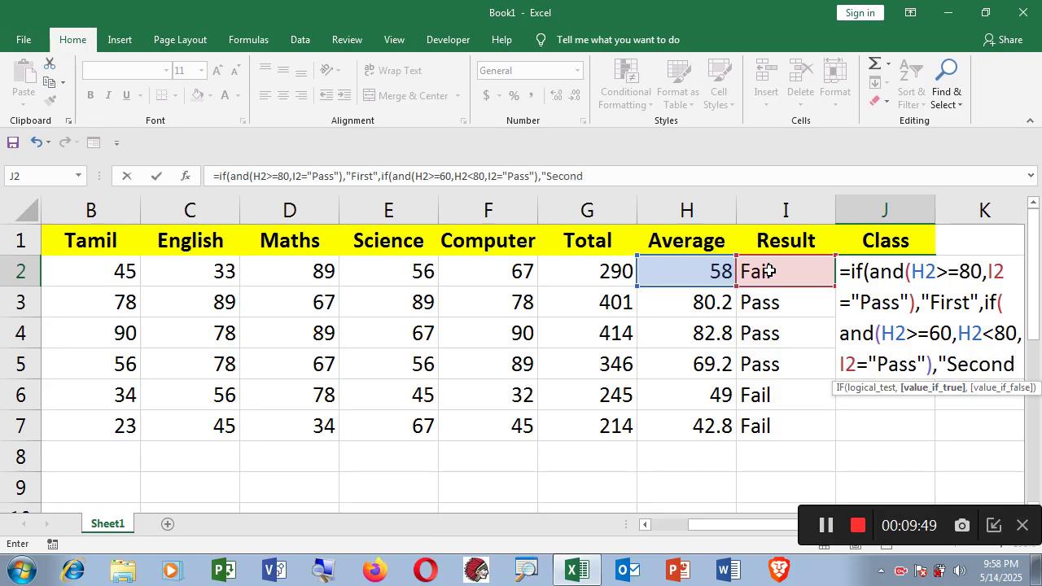
type("\",")
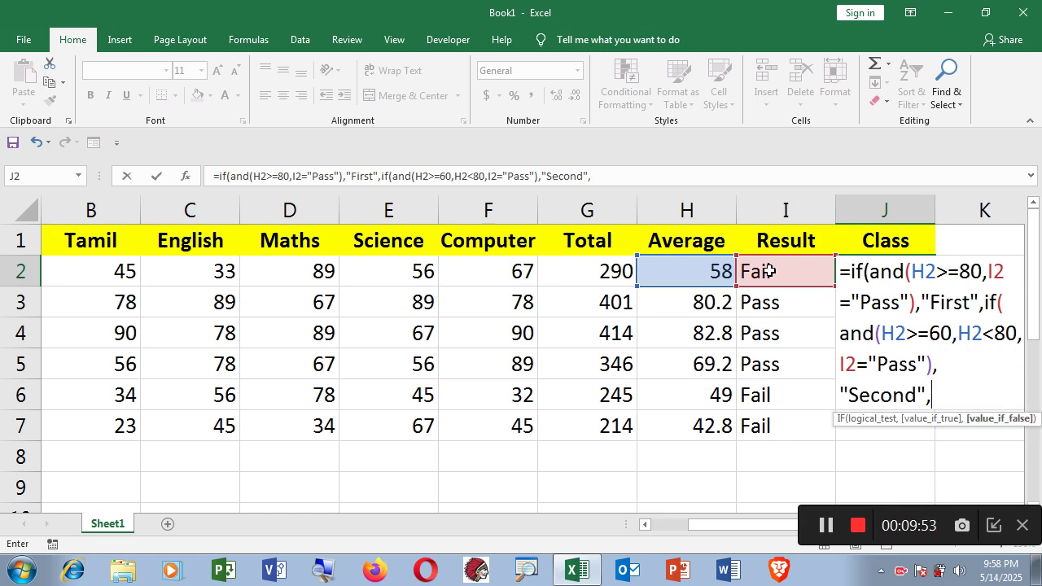
- Nest a third IF as the false value in J2, with an AND test starting with H2>=40
type("if")
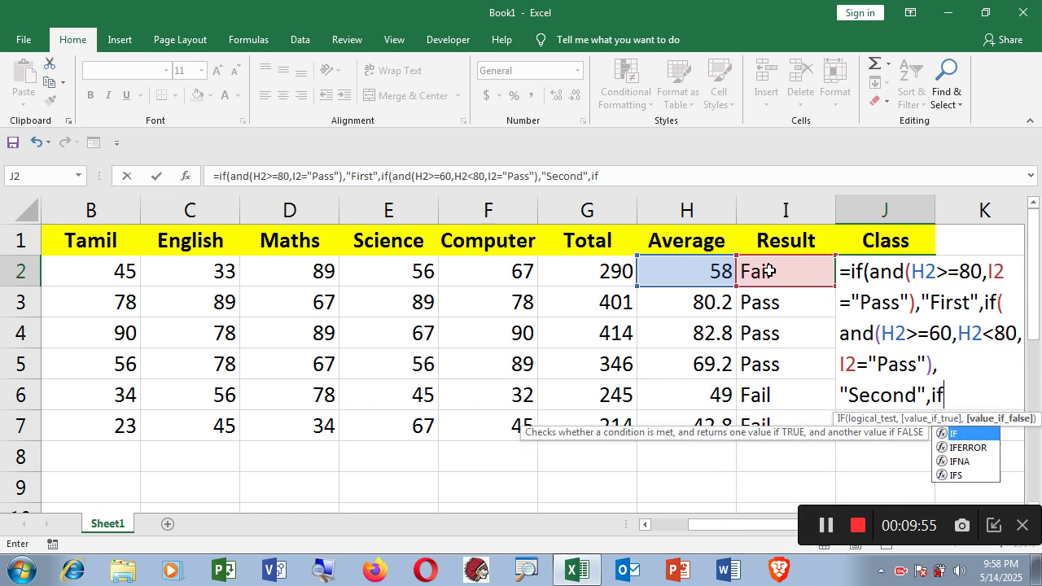
type("(and")
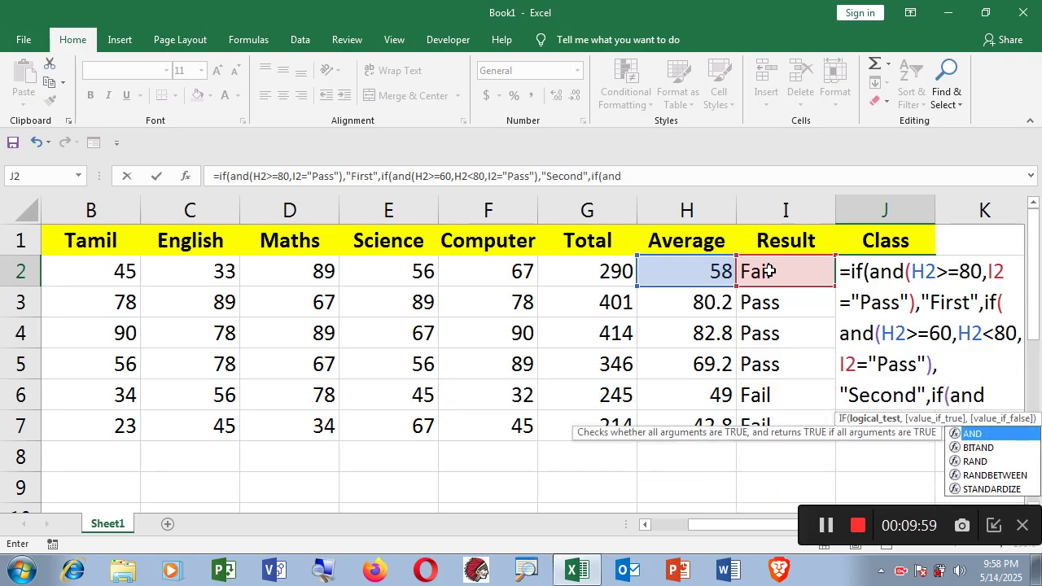
type("(")
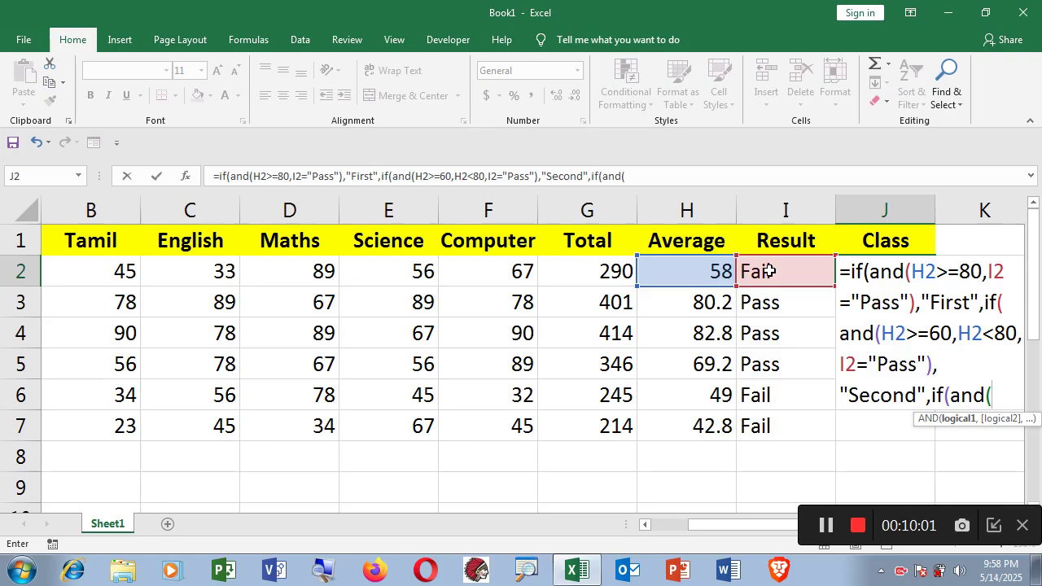
left_click(706, 275)
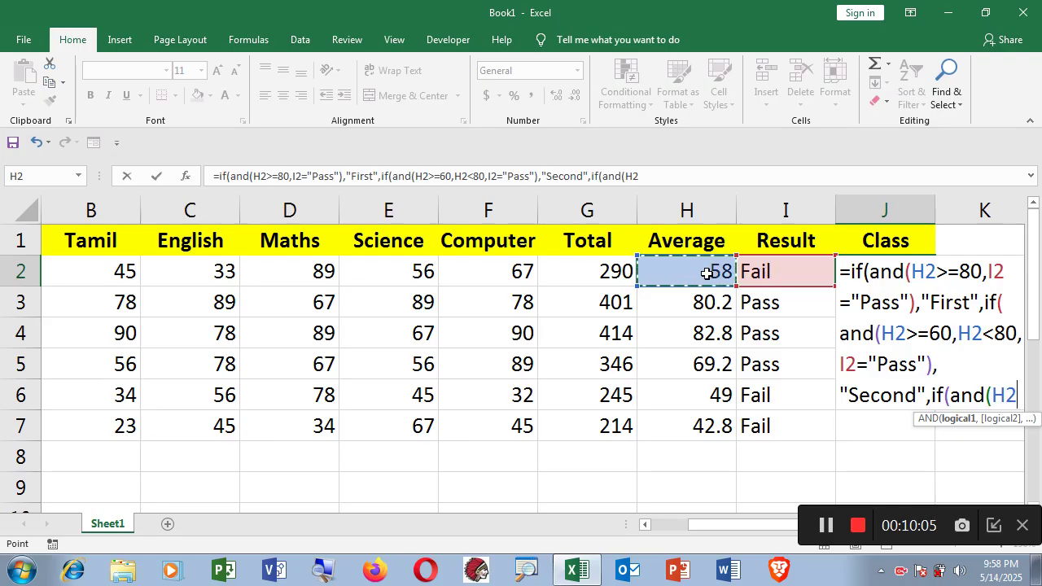
type(">=")
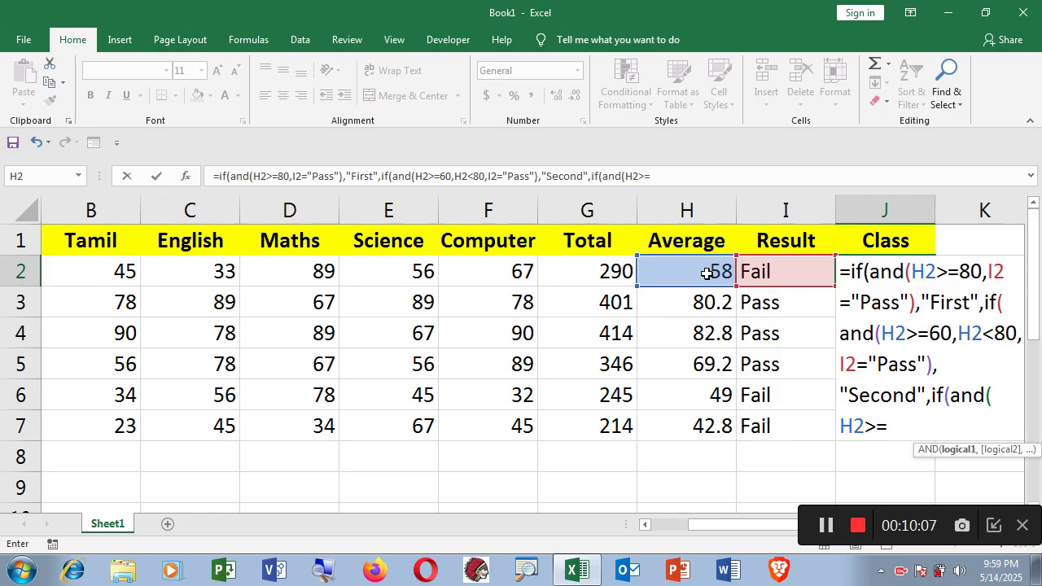
type("40,")
- Add the conditions H2<60 and I2="Pass" to the third AND test in J2 and close that test
left_click(706, 274)
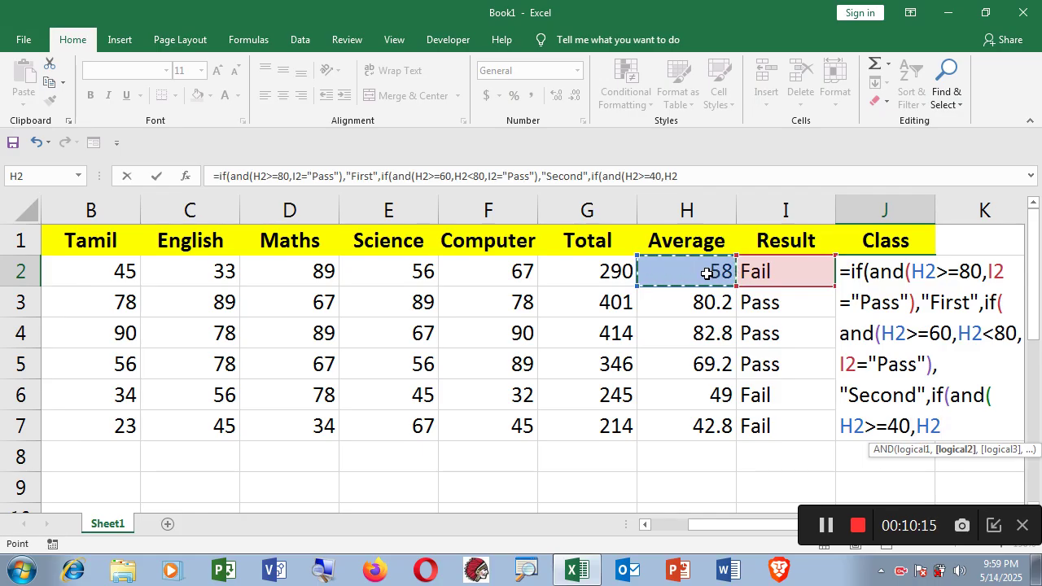
type("<60")
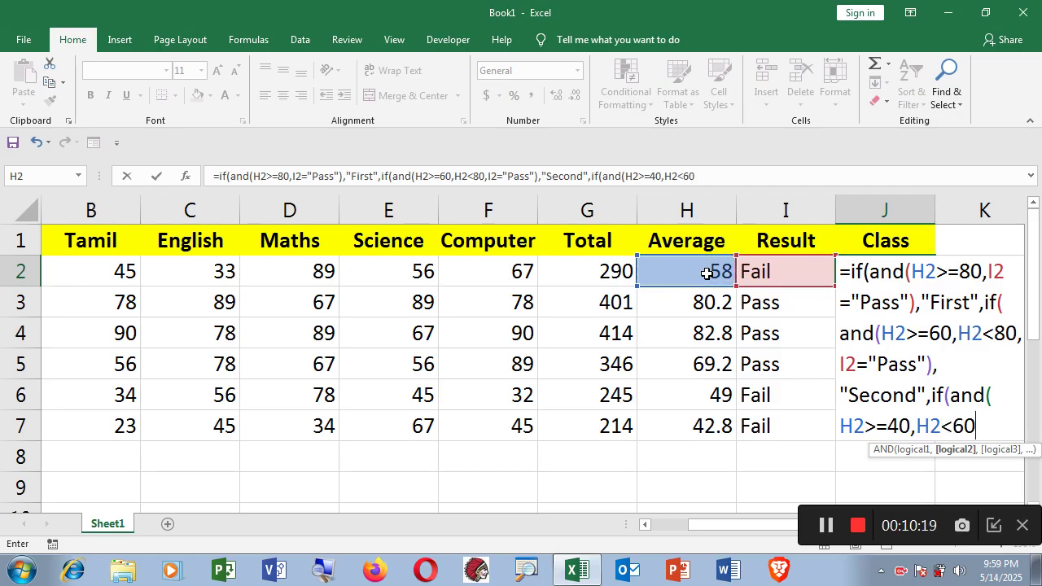
type(",")
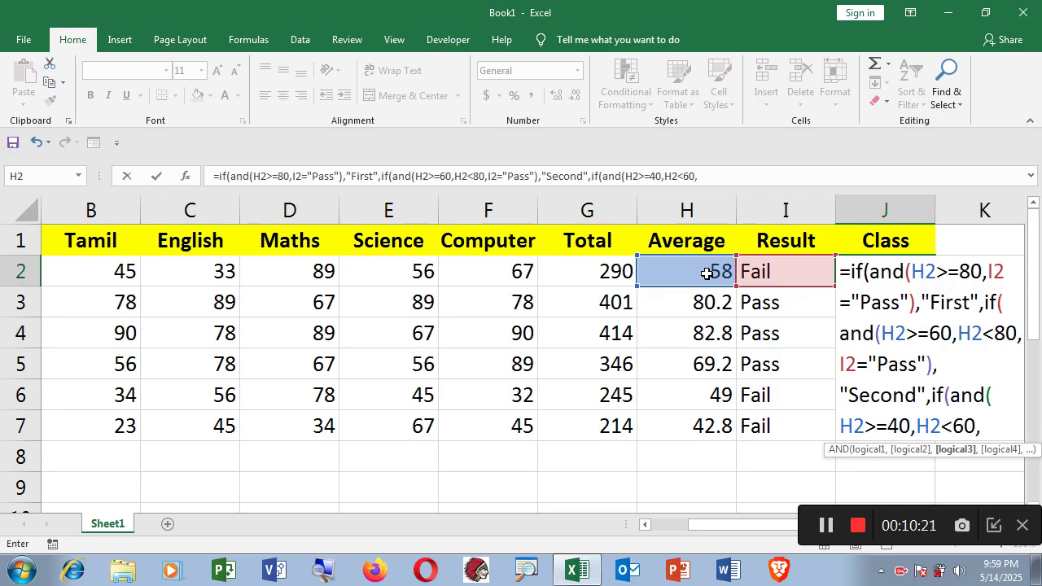
left_click(761, 271)
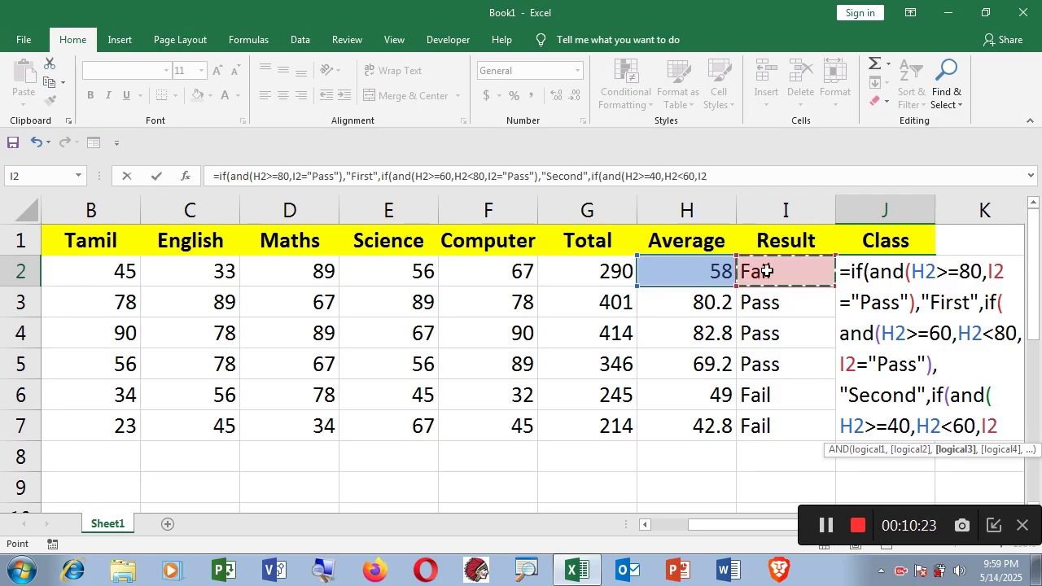
type("=\"")
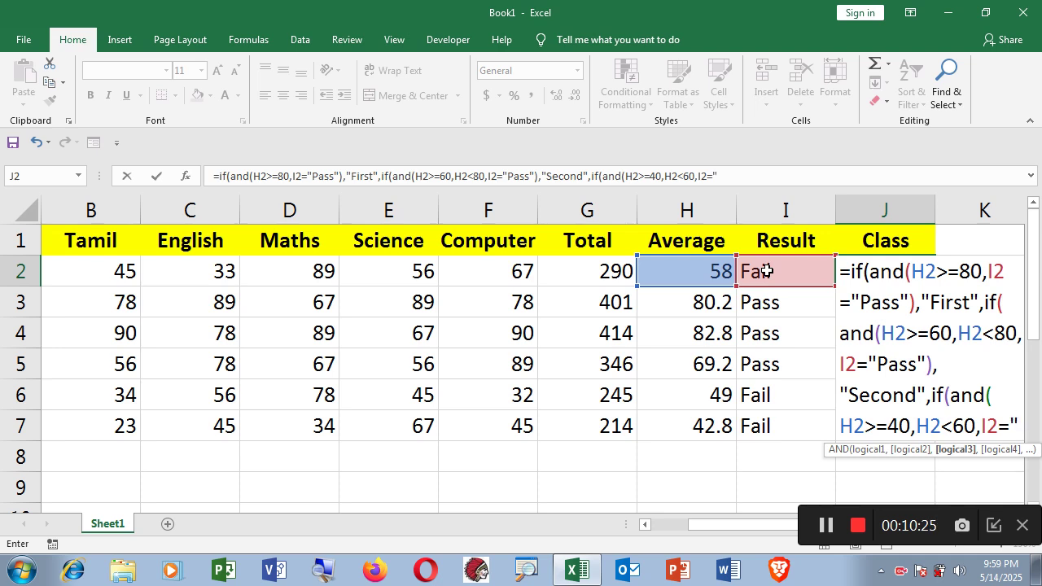
type("Pass")
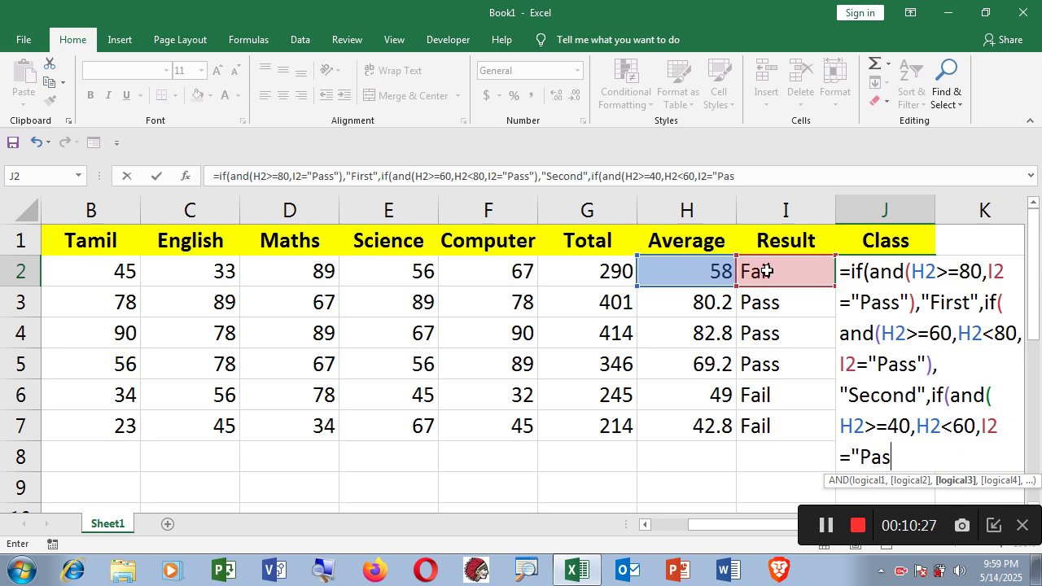
type("\",")
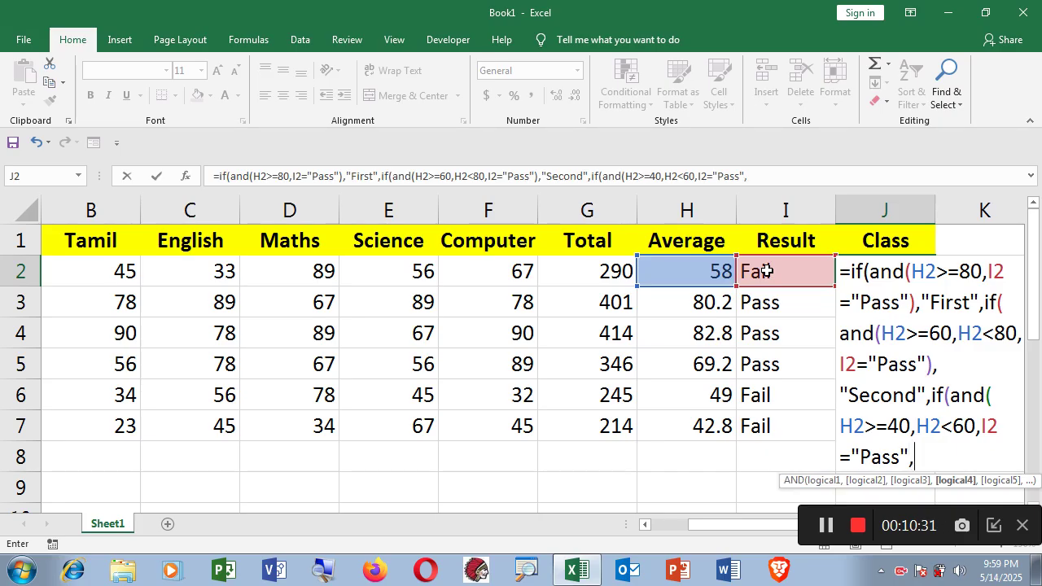
key("BackSpace")
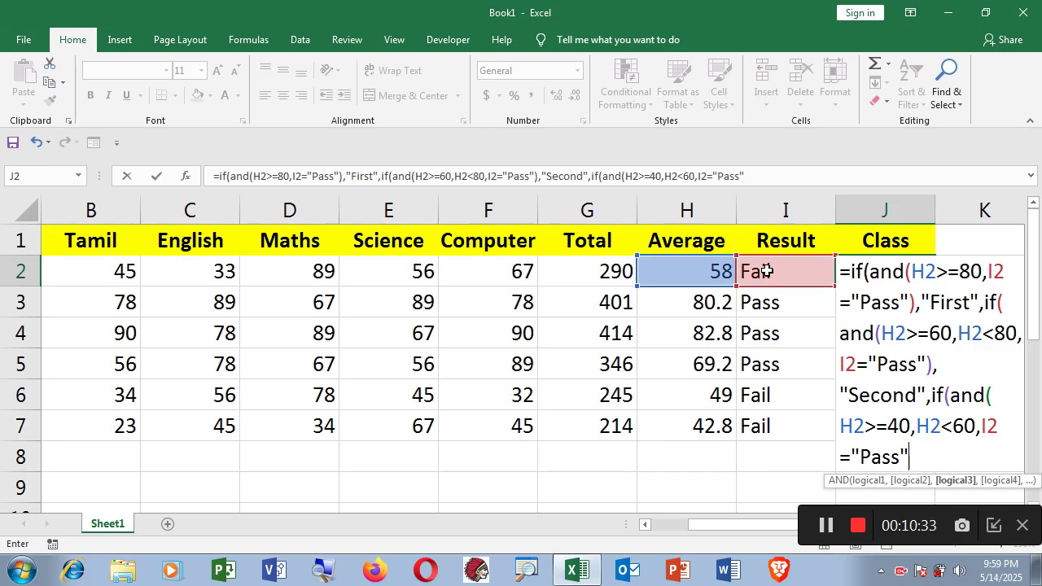
type("),")
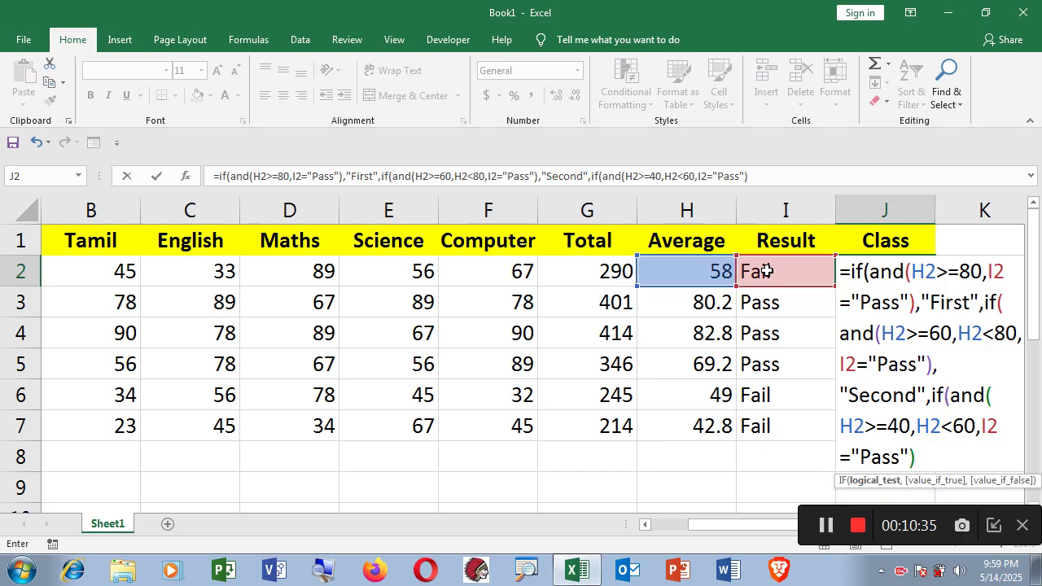
- Return "Third" when the third test holds and "Nil" otherwise, then close and enter the J2 formula, accepting the proposed bracket correction
type("\"")
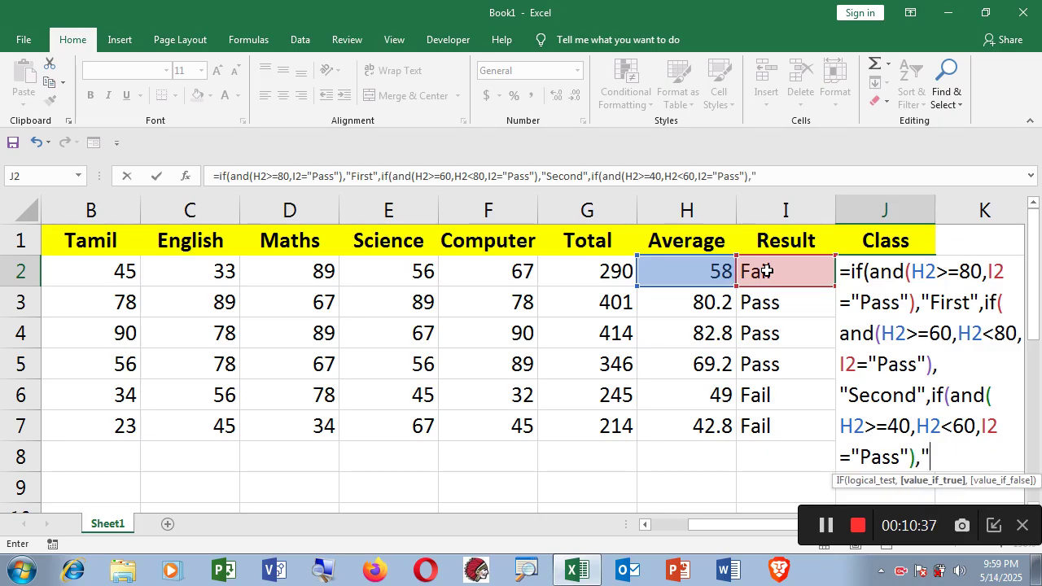
type("Third\"")
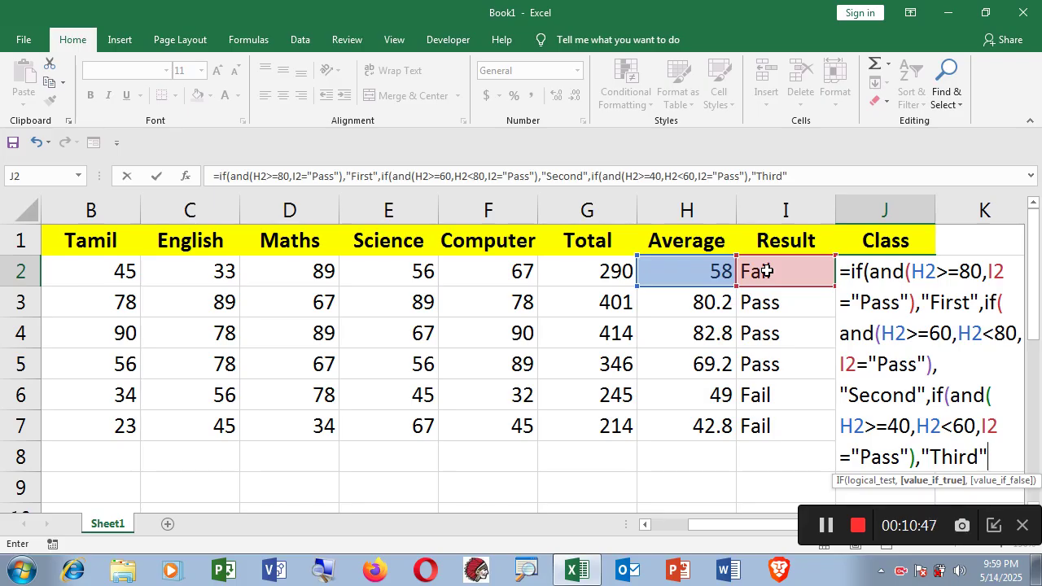
type(",\"N")
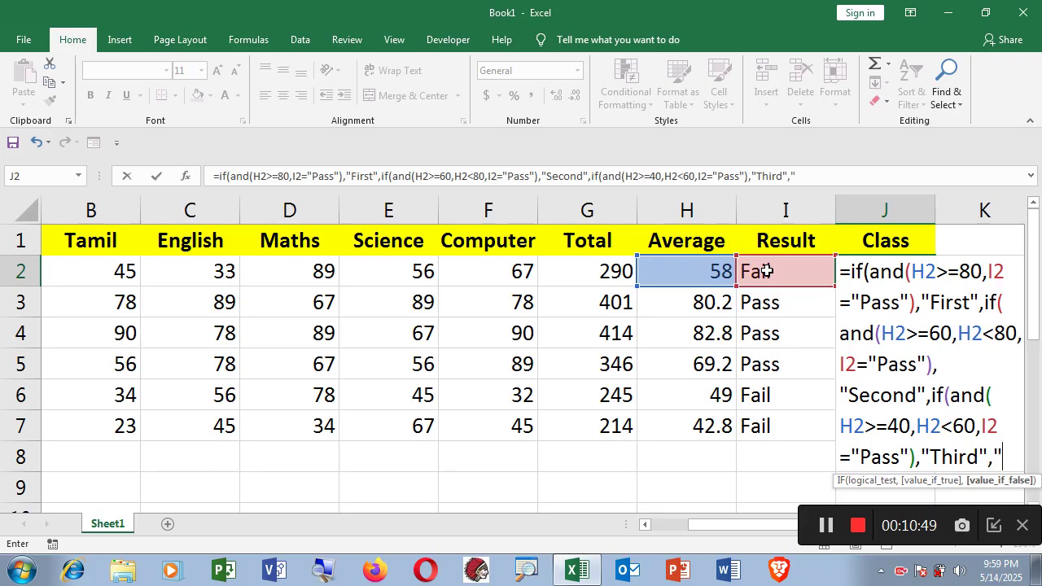
type("il\"")
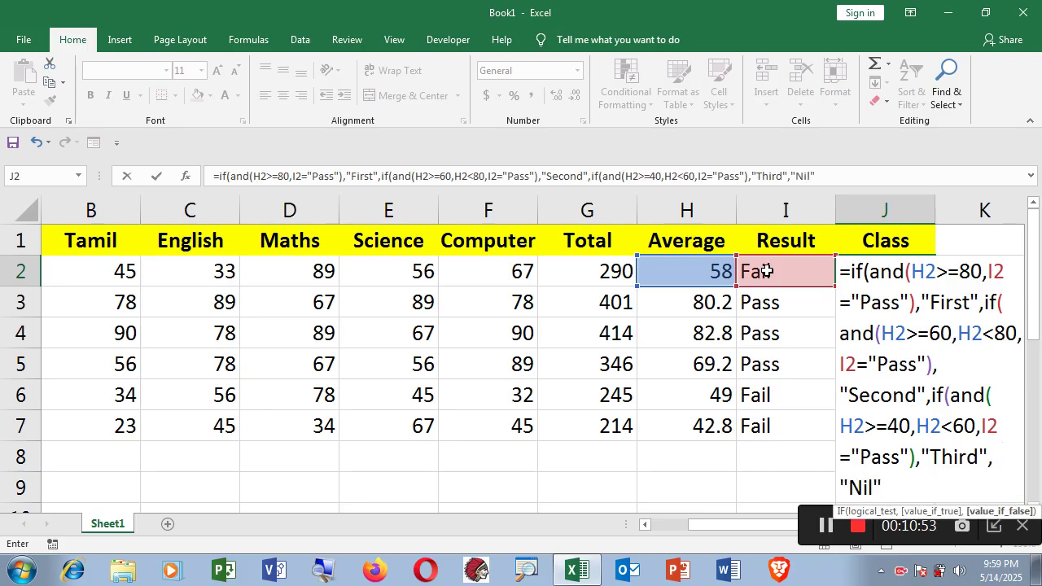
type(")")
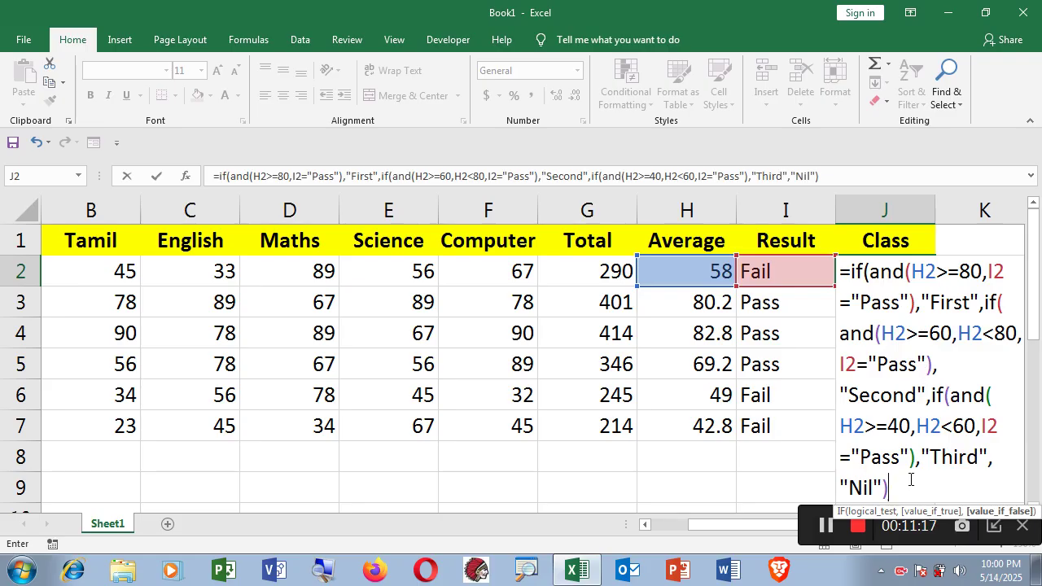
type(")))")
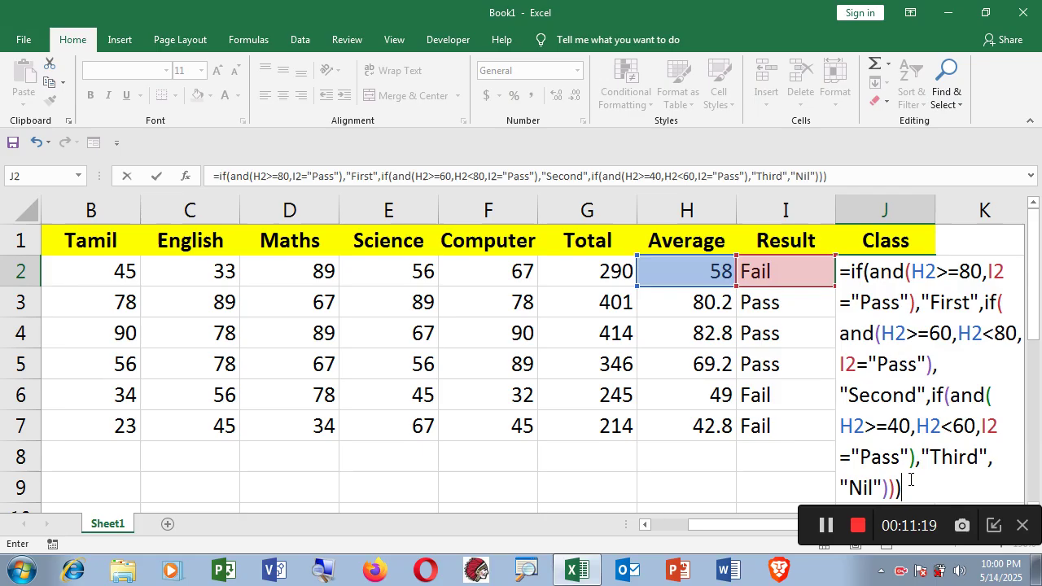
key("Return")
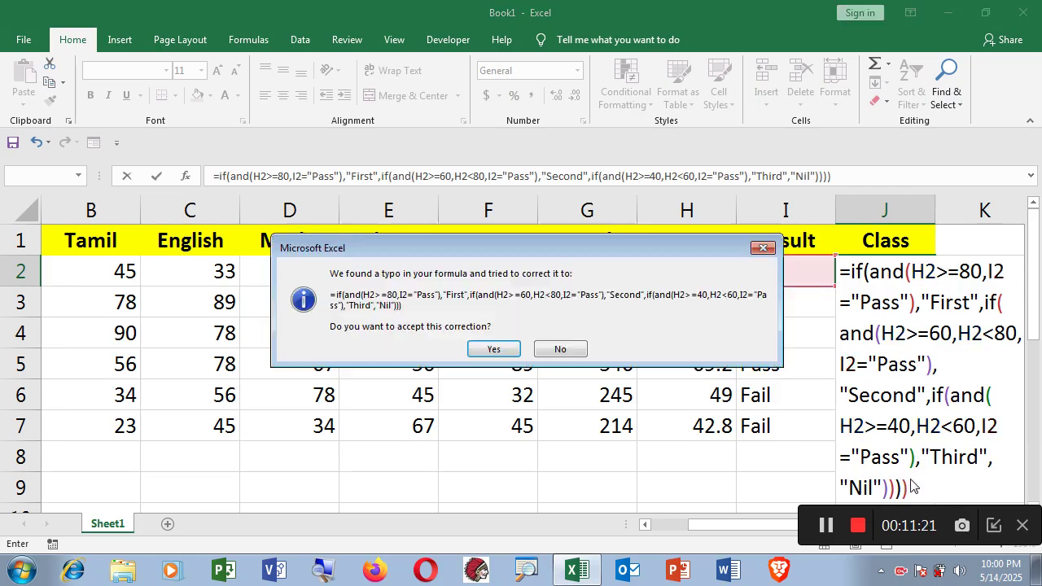
left_click(494, 348)
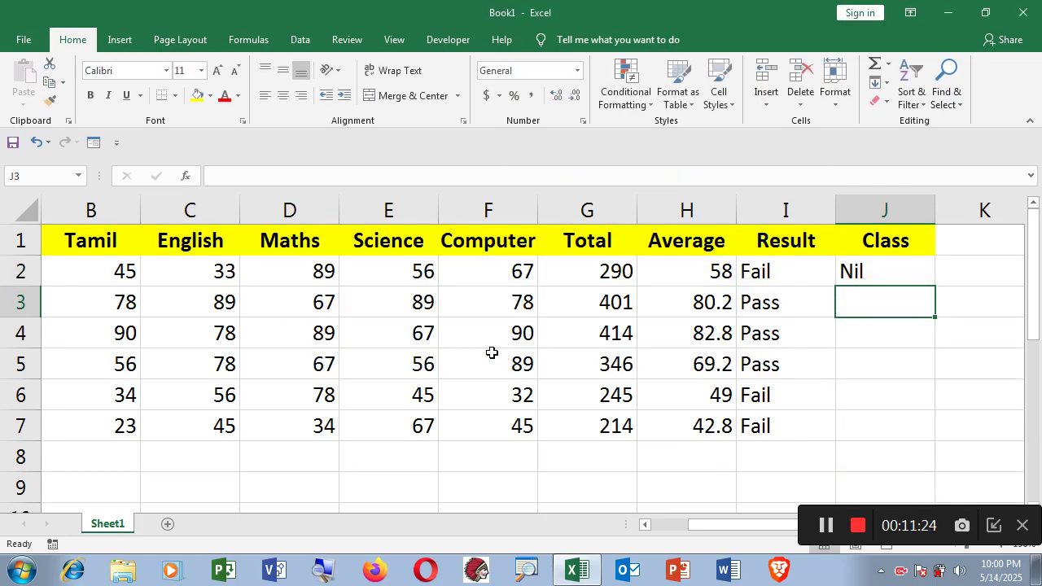
- Fill the Class formula from J2 down to J7 and check the Class and Result cells of the student rows
left_click(888, 274)
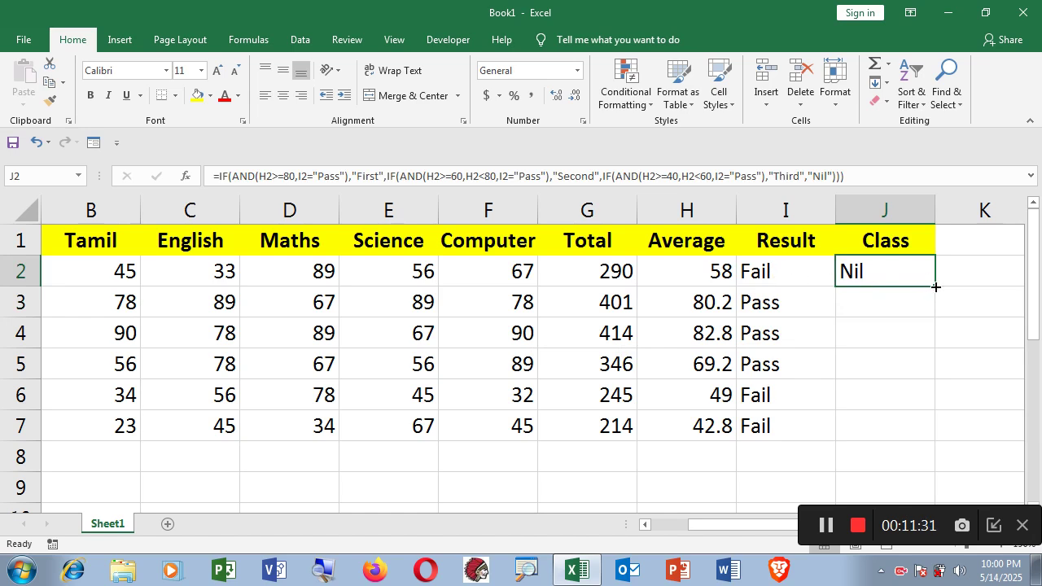
left_click_drag(936, 287, 936, 433)
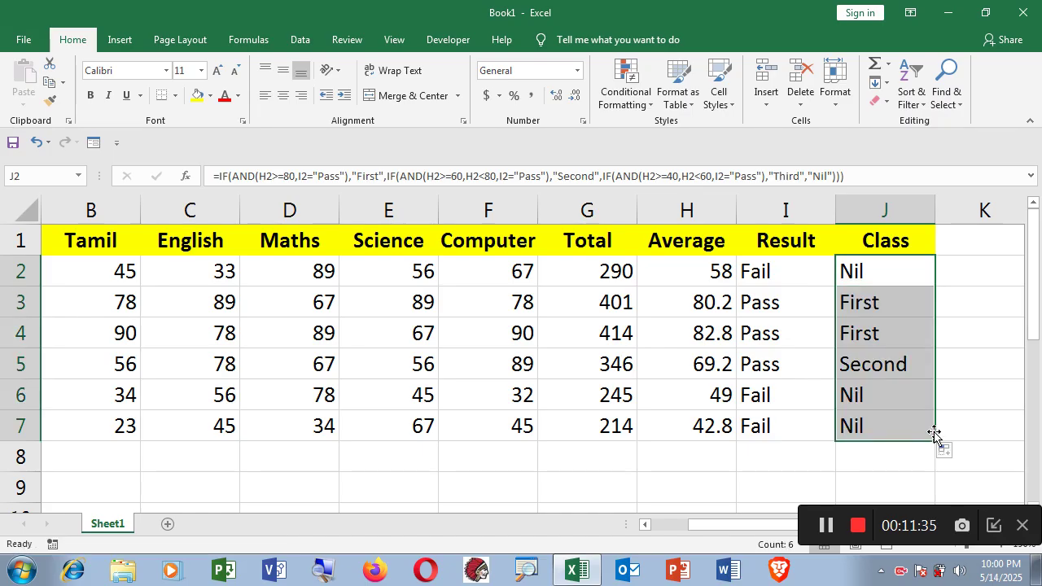
left_click(884, 304)
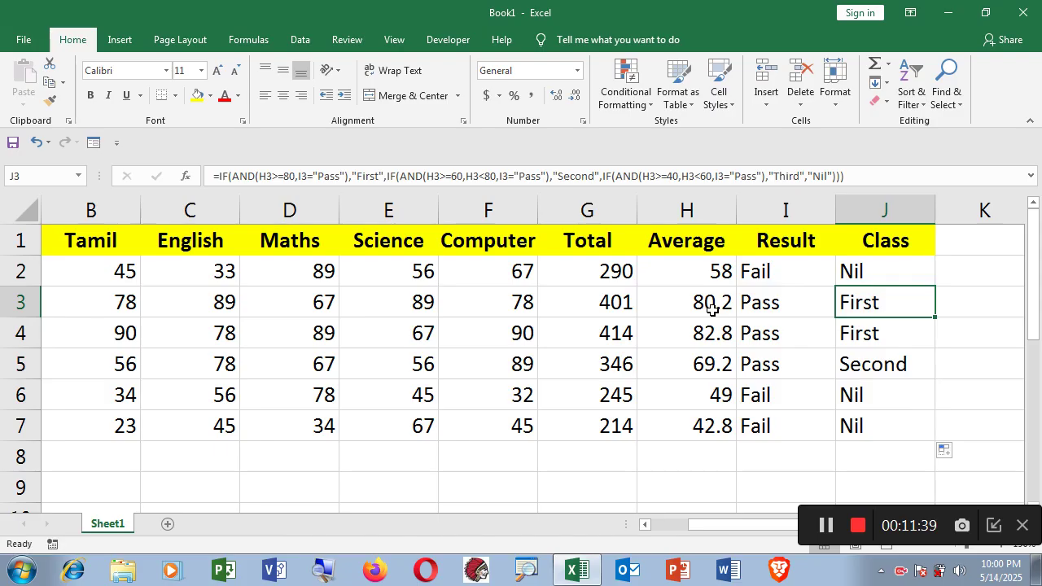
left_click(853, 334)
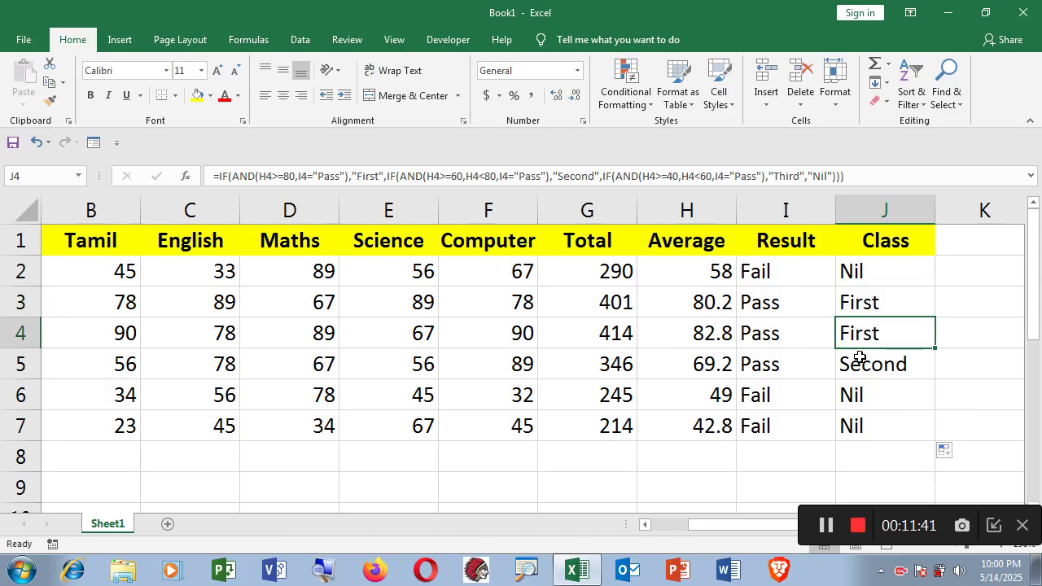
left_click(860, 371)
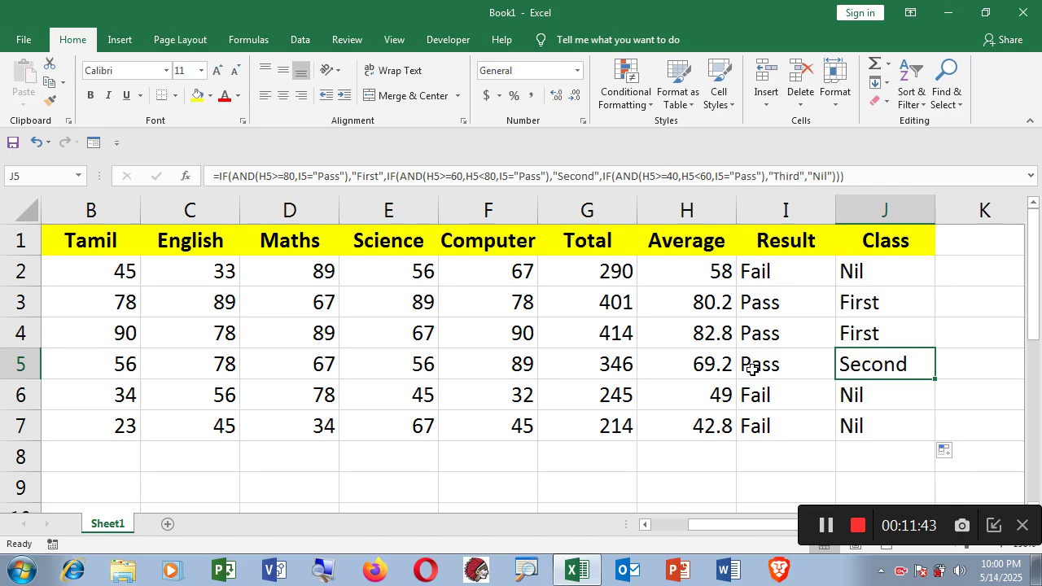
left_click(850, 397)
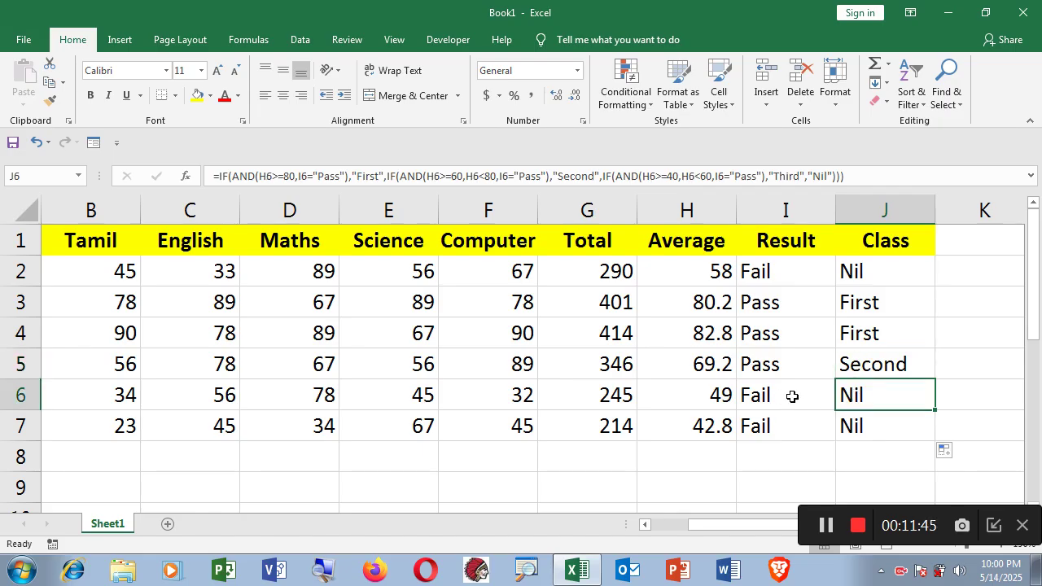
left_click(773, 397)
left_click(776, 420)
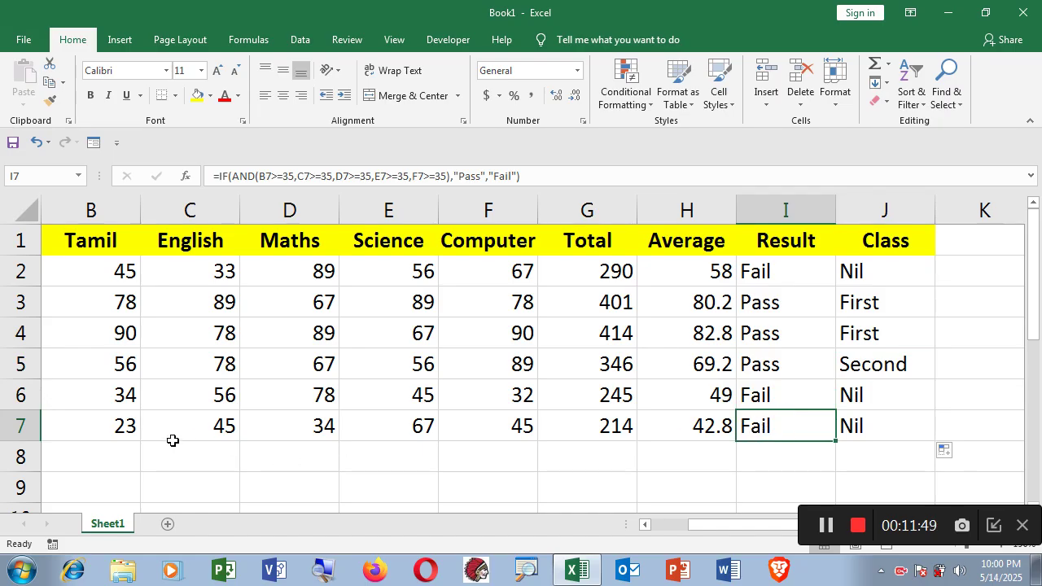
- Set the Tamil mark in B7 to 78
left_click(124, 429)
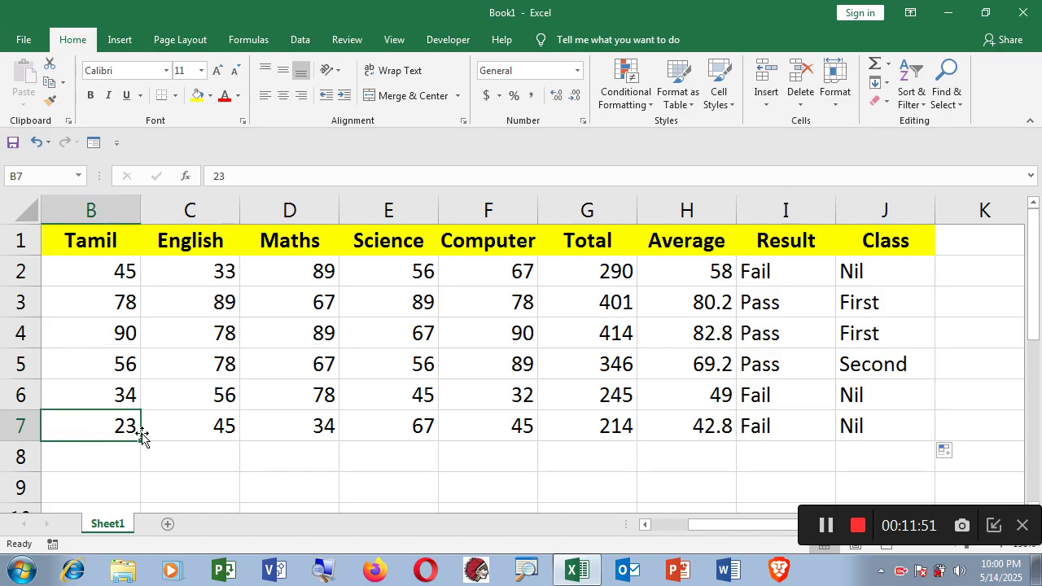
type("78")
key("Return")
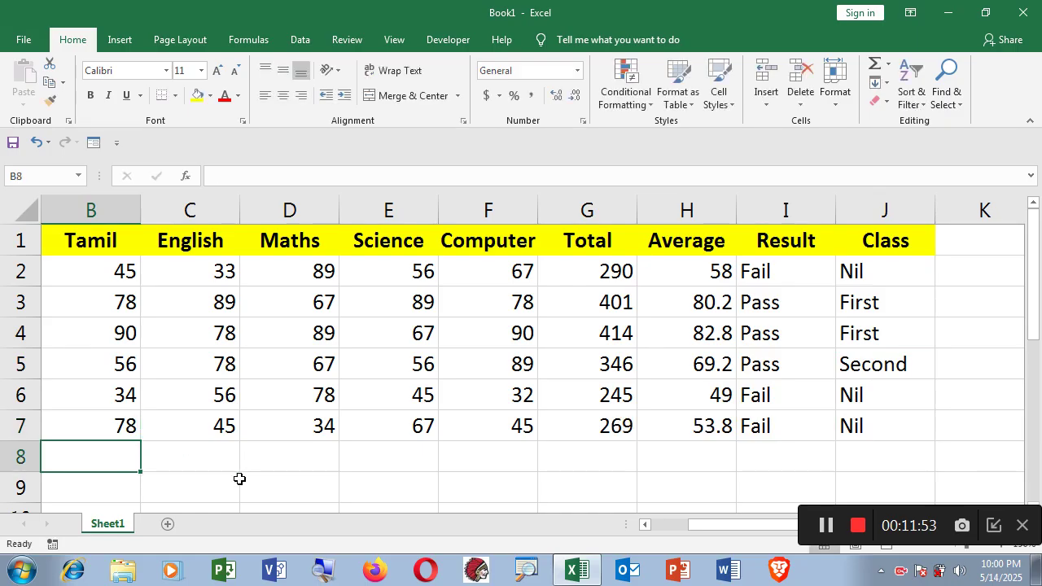
- Set the Maths mark in D7 to 89 and check the Result and Class cells of row 7
left_click(324, 428)
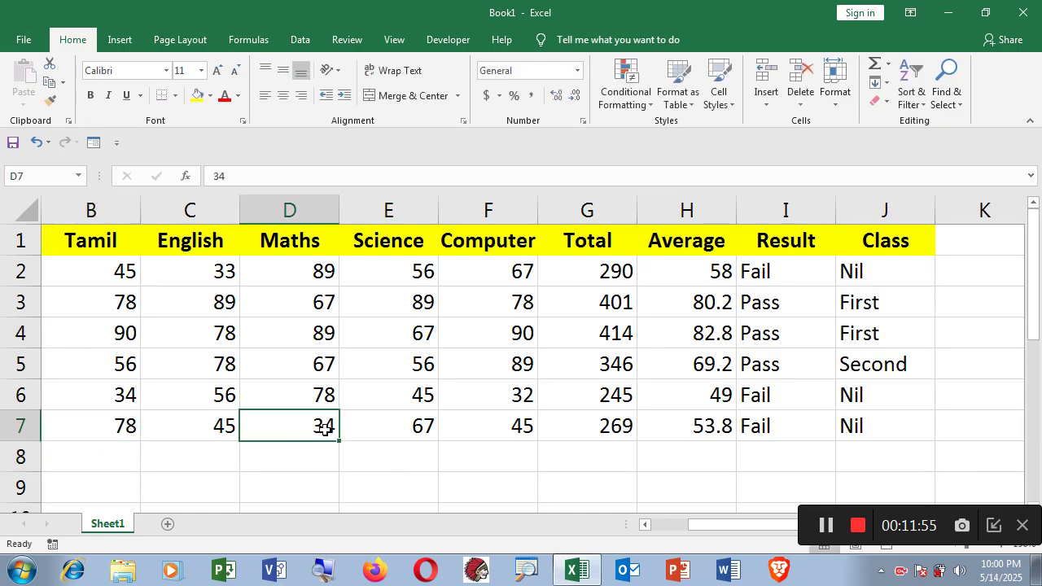
double_click(324, 428)
key("BackSpace")
key("BackSpace")
type("89")
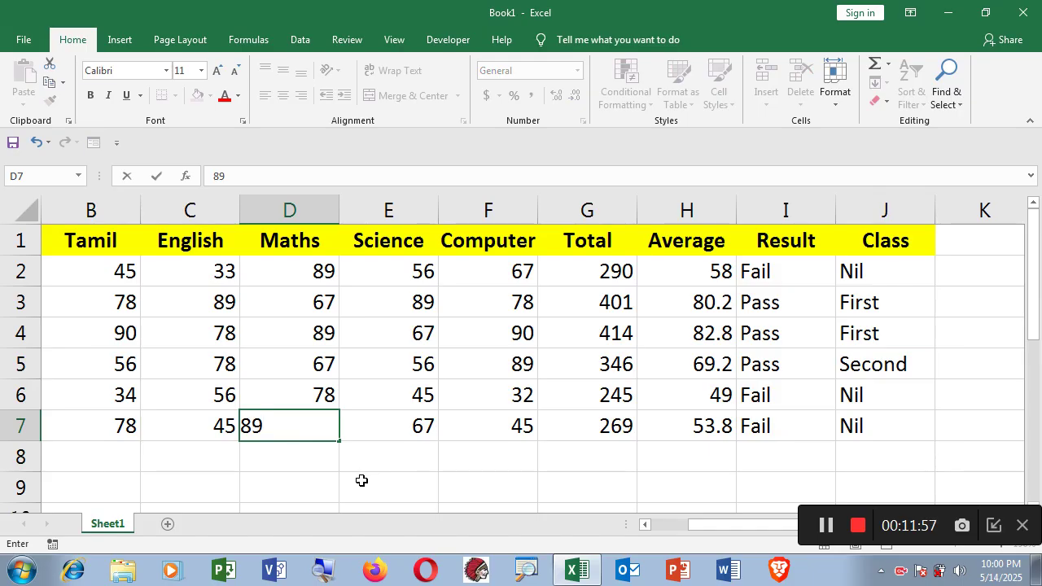
left_click(361, 482)
left_click(760, 430)
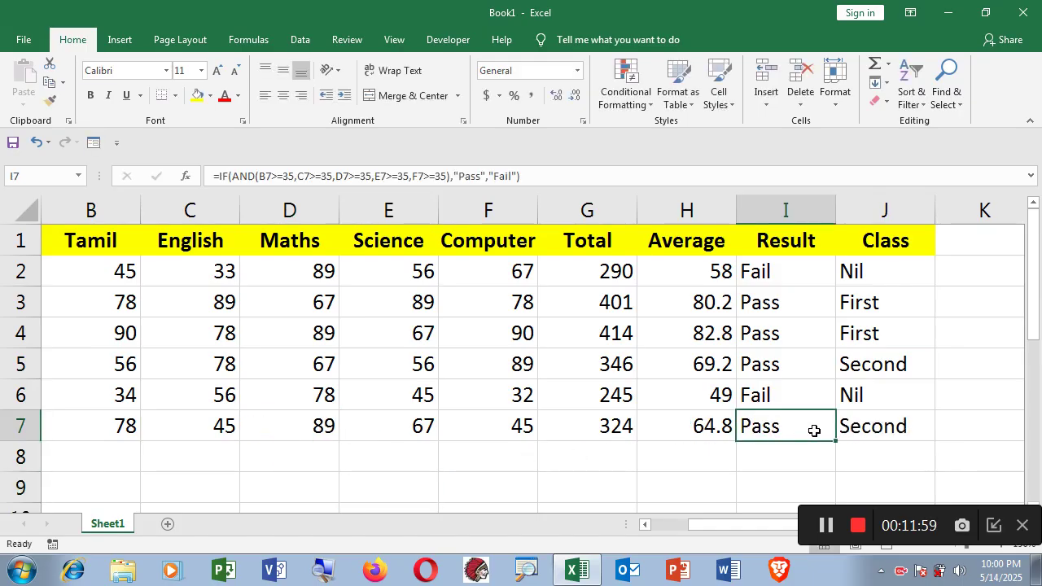
left_click(862, 429)
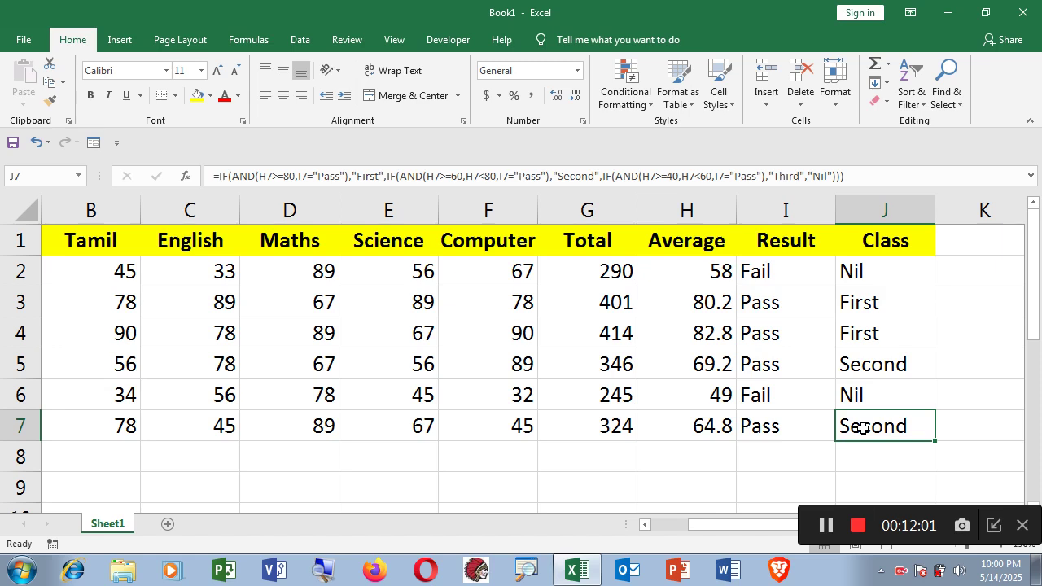
- Set the Computer mark in F4 to 78 and check the Average in H4
left_click(712, 335)
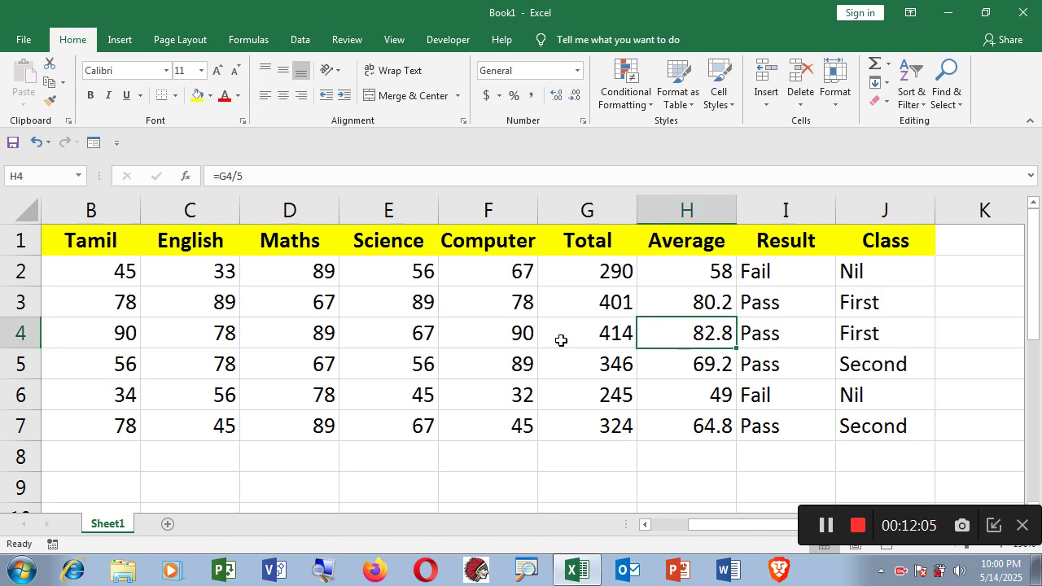
left_click(513, 335)
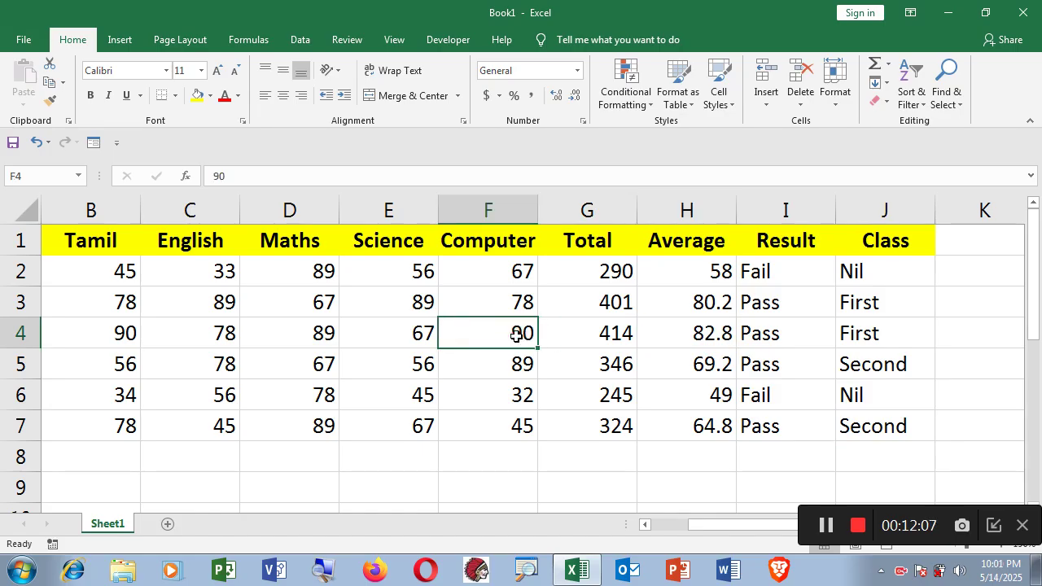
type("78")
key("Return")
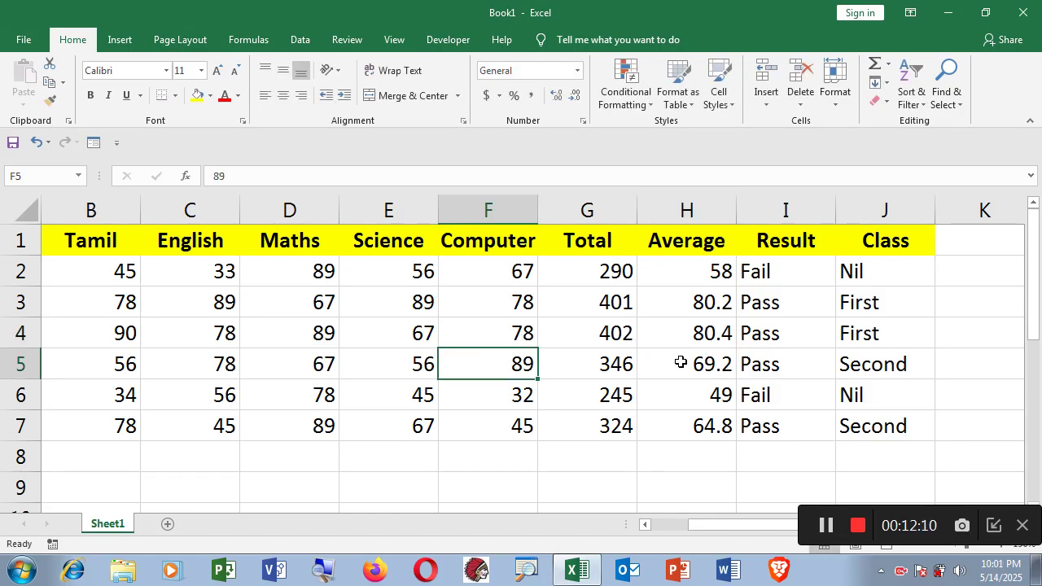
left_click(723, 338)
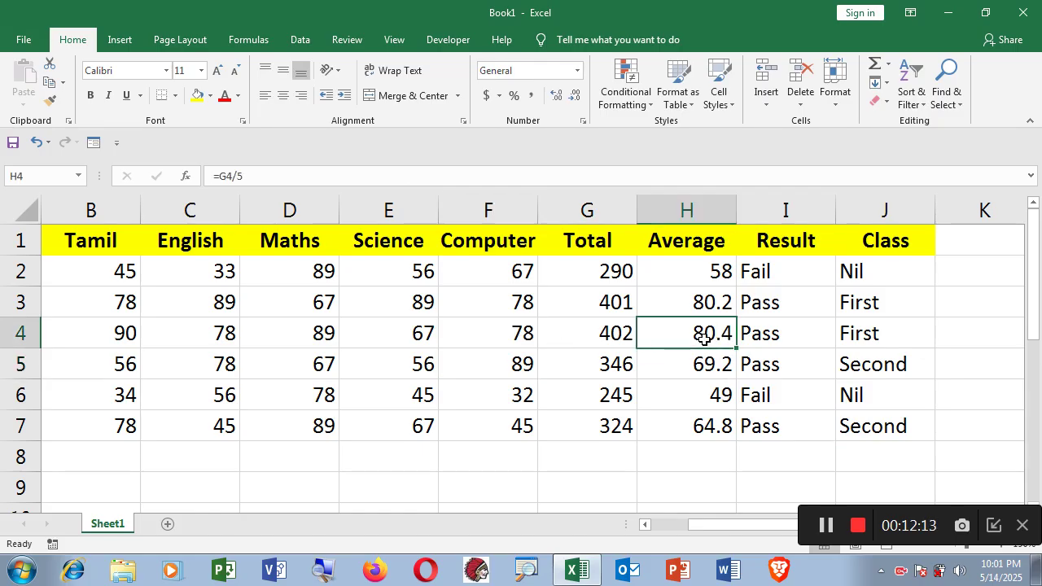
- Set the Maths mark in D4 to 56 and check the Average and Result cells of row 4
left_click(326, 332)
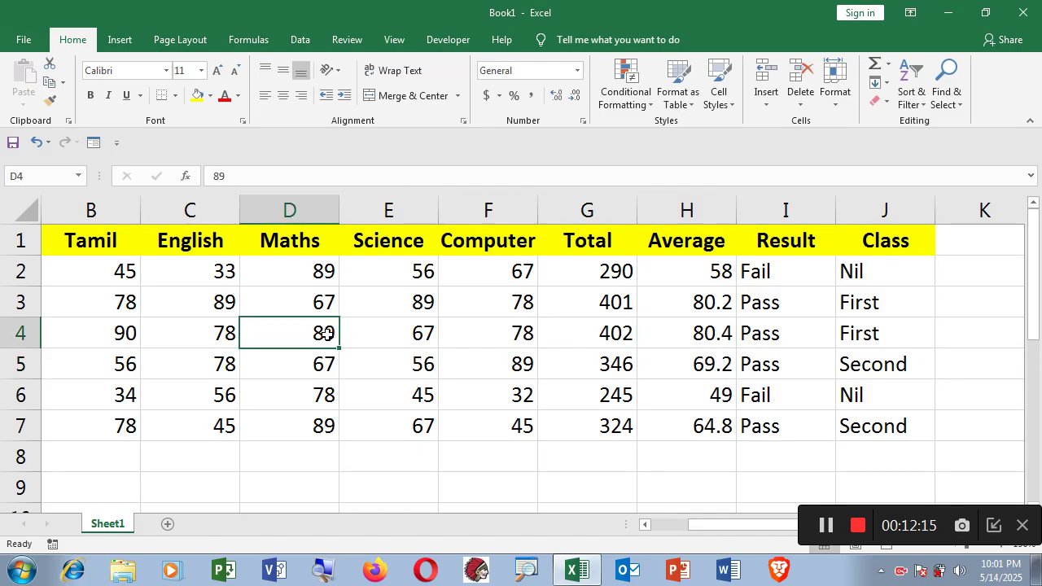
type("56")
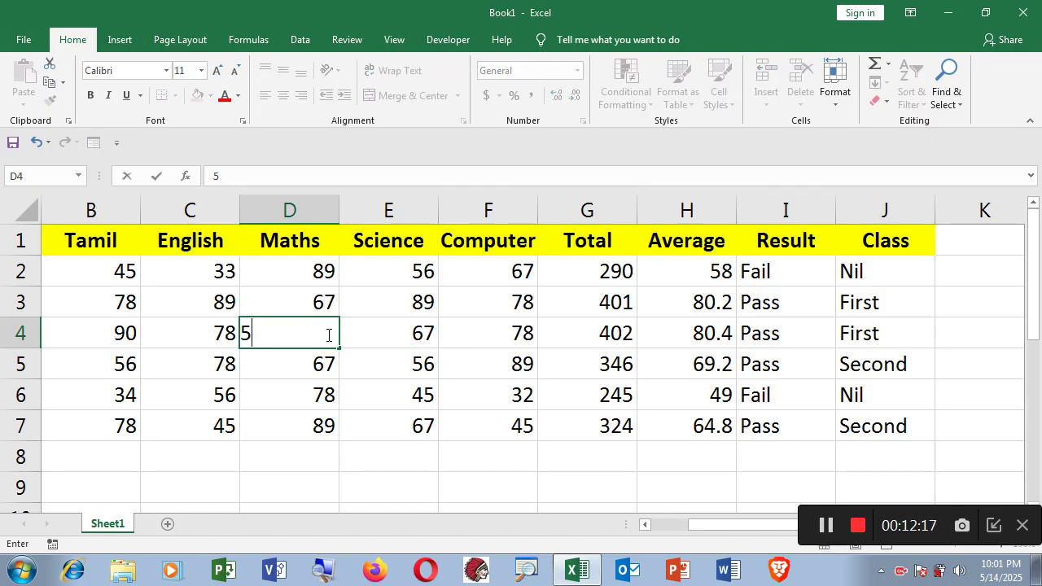
key("Return")
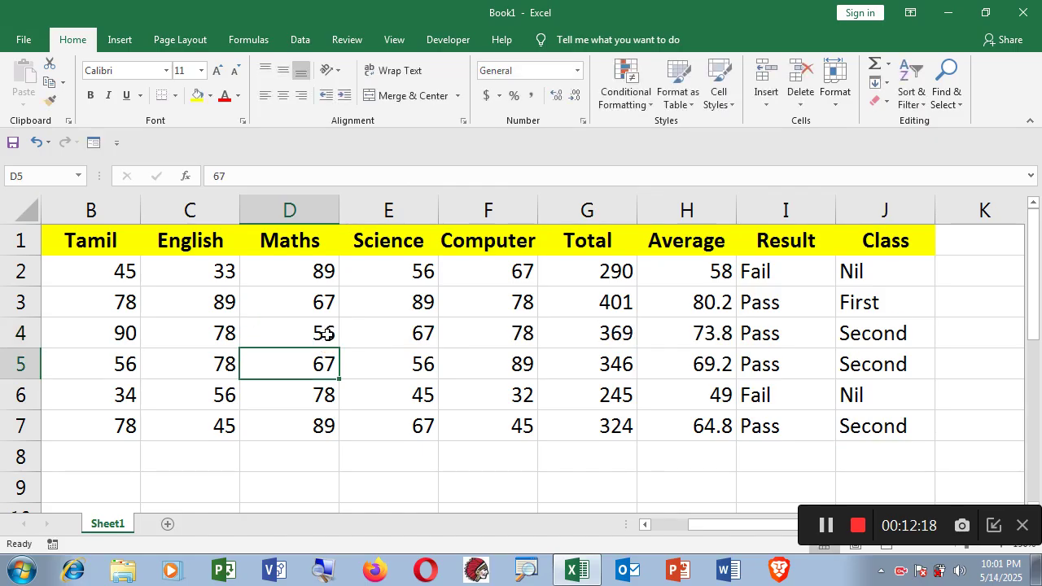
left_click(715, 335)
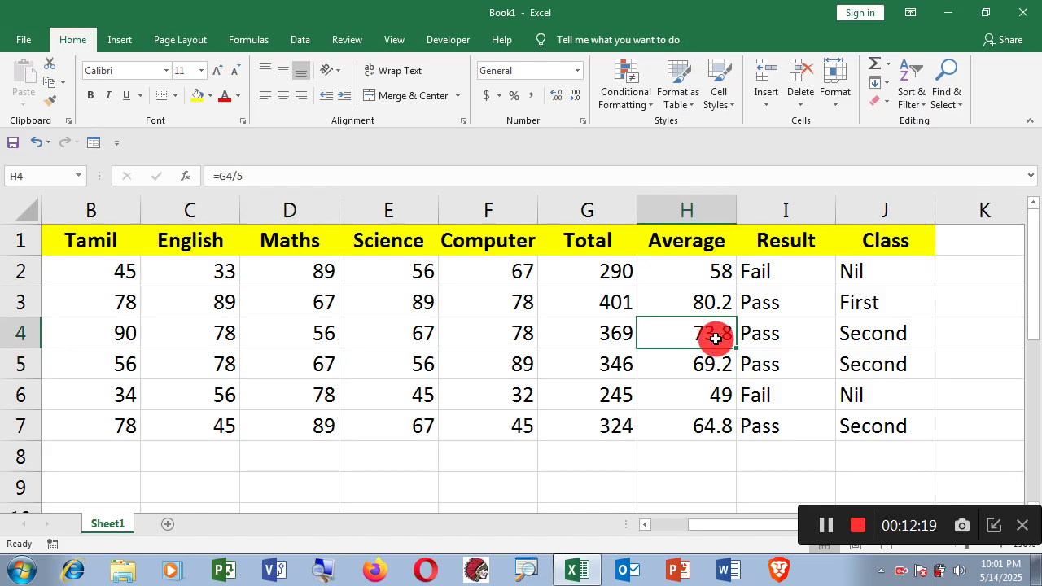
left_click(772, 304)
left_click(766, 340)
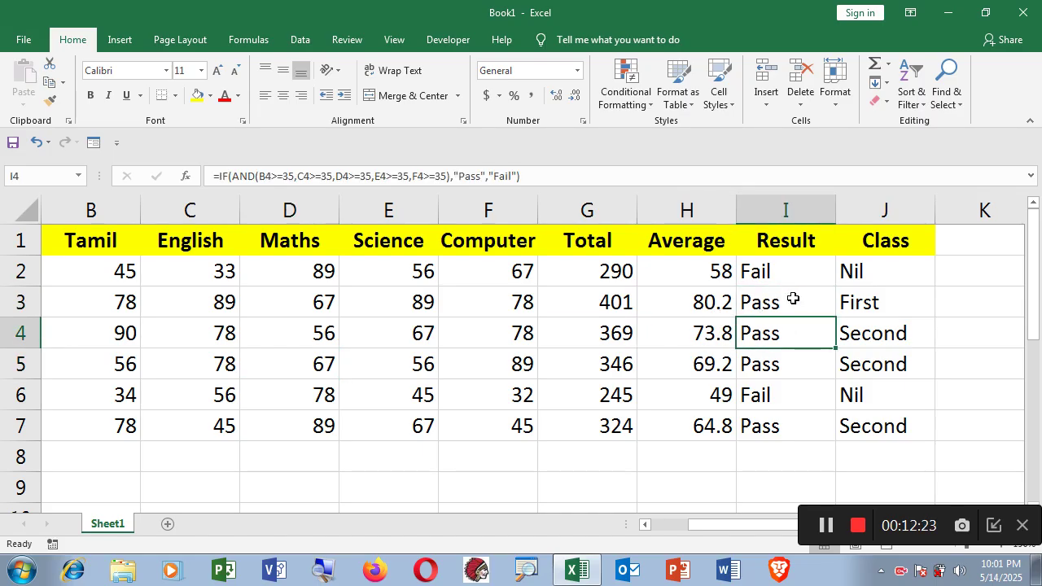
- Open the Class formula in J2 for editing and examine the H2<80 condition in its second AND test
double_click(849, 275)
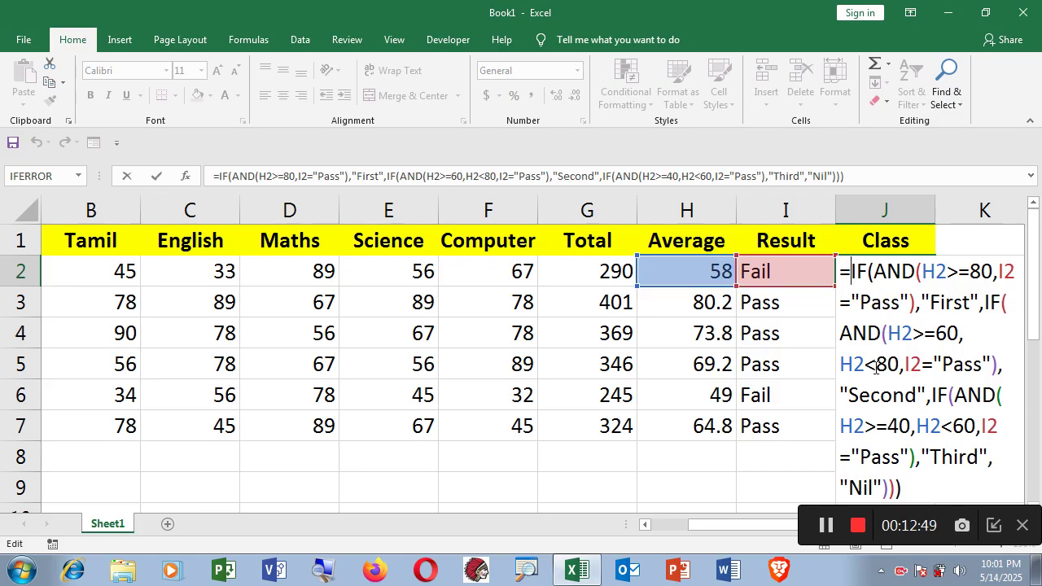
left_click_drag(842, 364, 895, 363)
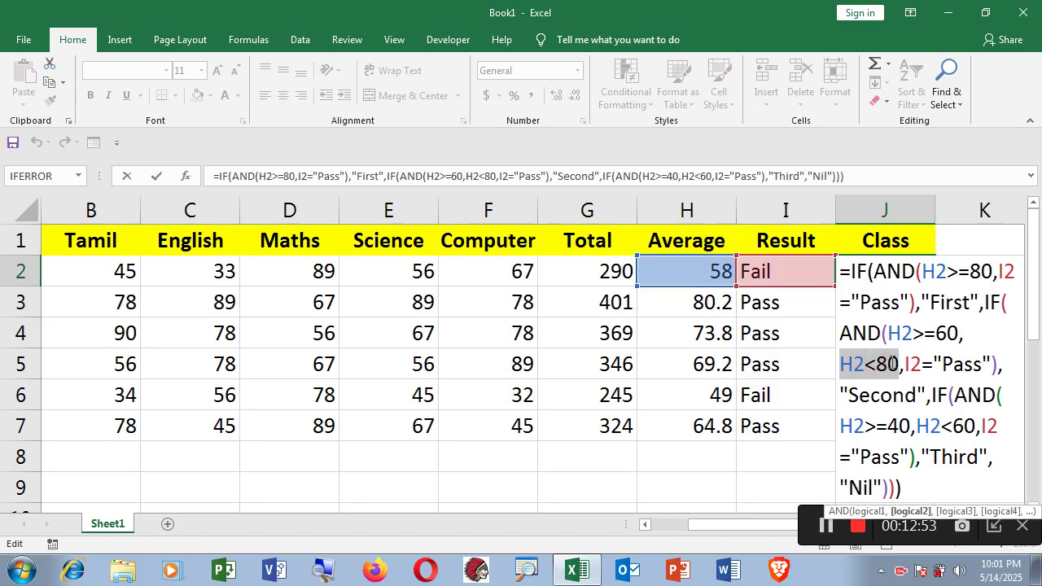
left_click(886, 364)
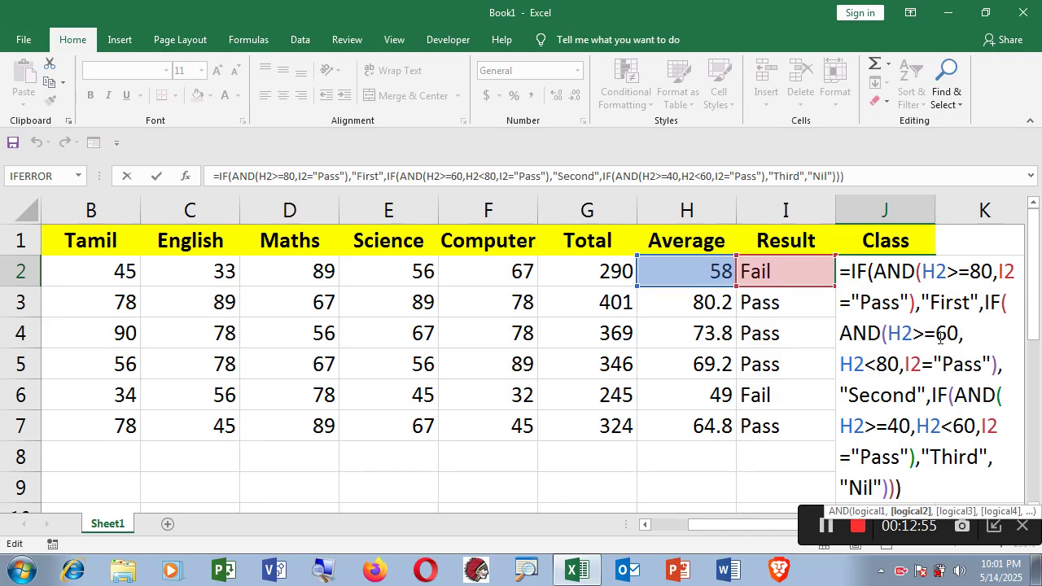